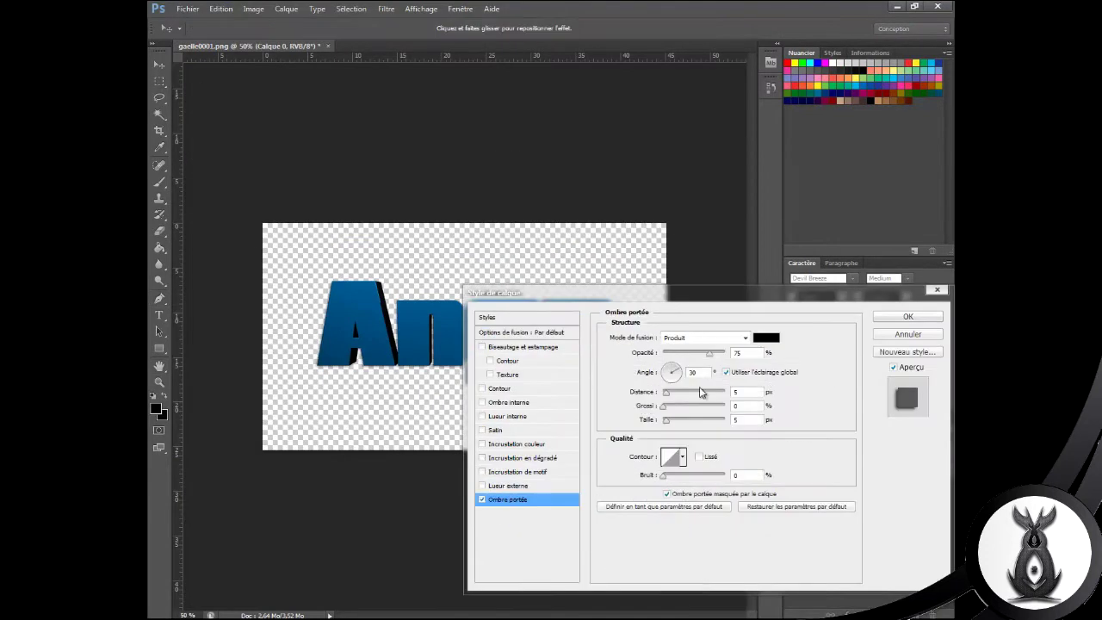
Step: Give the Ange text a 65% Incrustation linear gradient overlay at 90° and commit its effects
{"action": "left_click", "coordinate": [537, 465]}
{"action": "left_click_drag", "start_coordinate": [689, 311], "coordinate": [742, 343]}
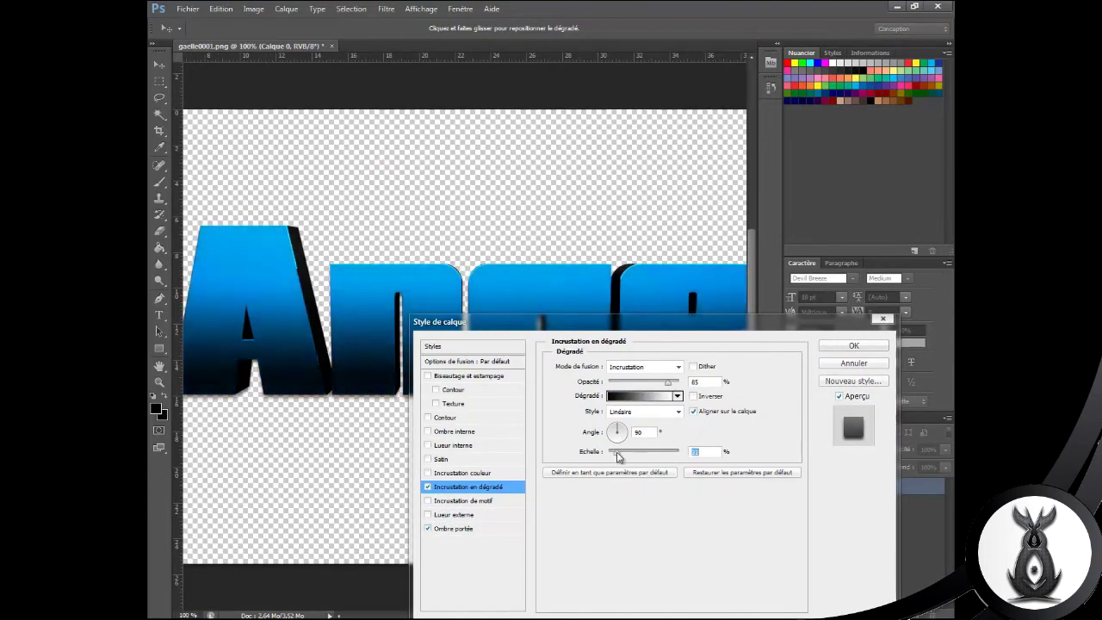
{"action": "left_click", "coordinate": [853, 345]}
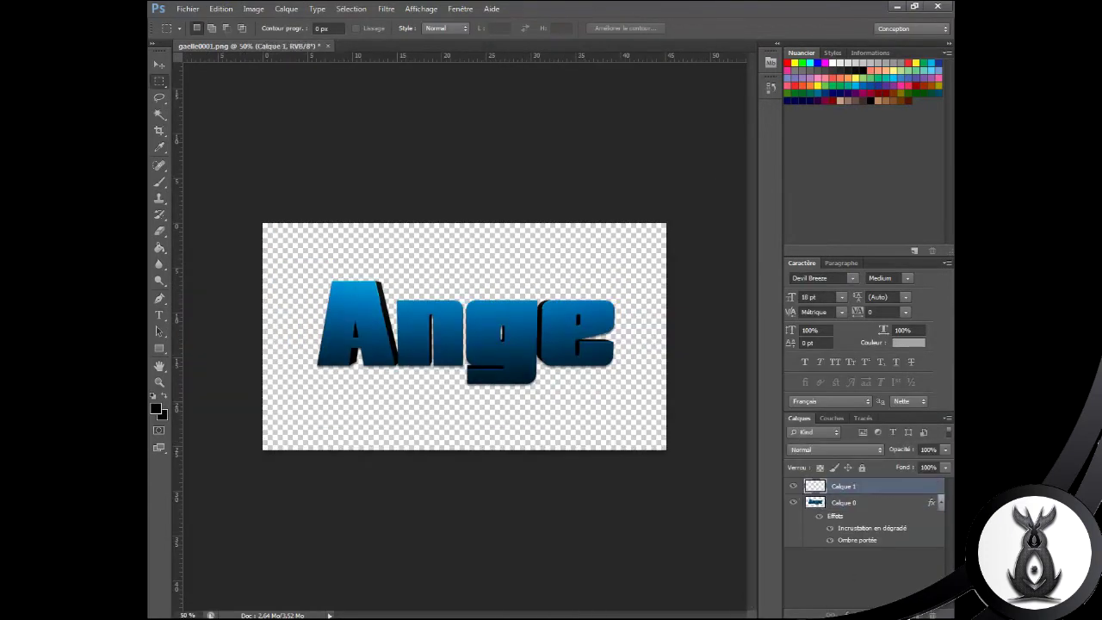
Step: Sample a dark blue from the text and fill Calque 1 with a radial blue glow
{"action": "right_click", "coordinate": [159, 248]}
{"action": "left_click", "coordinate": [219, 241]}
{"action": "left_click", "coordinate": [156, 409]}
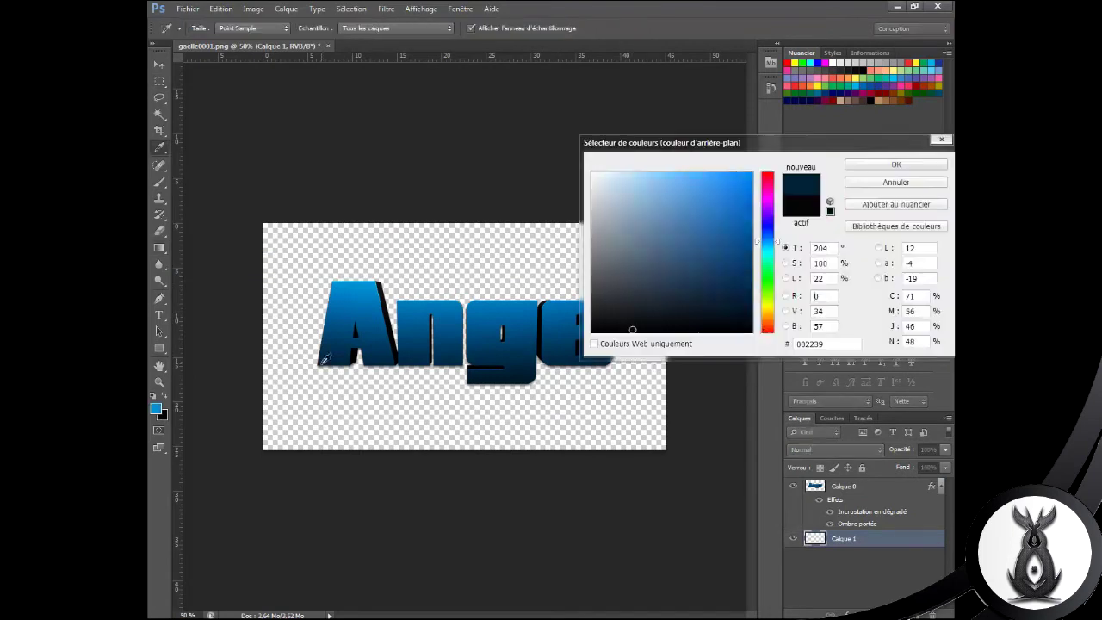
{"action": "left_click", "coordinate": [345, 282]}
{"action": "key", "text": "Return"}
{"action": "mouse_move", "coordinate": [682, 177]}
{"action": "left_mouse_down"}
{"action": "mouse_move", "coordinate": [653, 589]}
{"action": "mouse_move", "coordinate": [654, 371]}
{"action": "left_mouse_up"}
Step: Darken the Calque 1 gradient overlay by sliding its right colour stop, then confirm it
{"action": "left_click", "coordinate": [671, 431]}
{"action": "left_click", "coordinate": [682, 325]}
{"action": "left_click_drag", "start_coordinate": [648, 324], "coordinate": [594, 334]}
{"action": "left_click", "coordinate": [662, 135]}
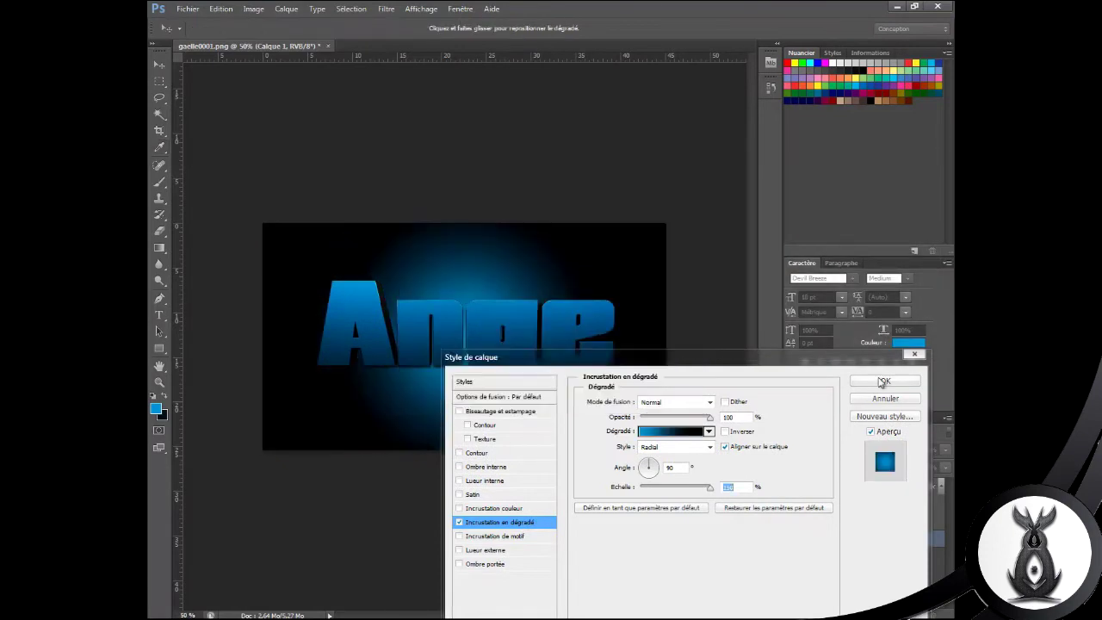
{"action": "left_click", "coordinate": [885, 381]}
Step: Place the winged artwork in Obscurcir blending and shrink it to about 81%
{"action": "left_click", "coordinate": [835, 450]}
{"action": "left_click", "coordinate": [805, 169]}
{"action": "left_click_drag", "start_coordinate": [591, 224], "coordinate": [569, 223]}
Step: Shrink the first wings further, move them lower and commit the size
{"action": "left_click_drag", "start_coordinate": [569, 375], "coordinate": [525, 316]}
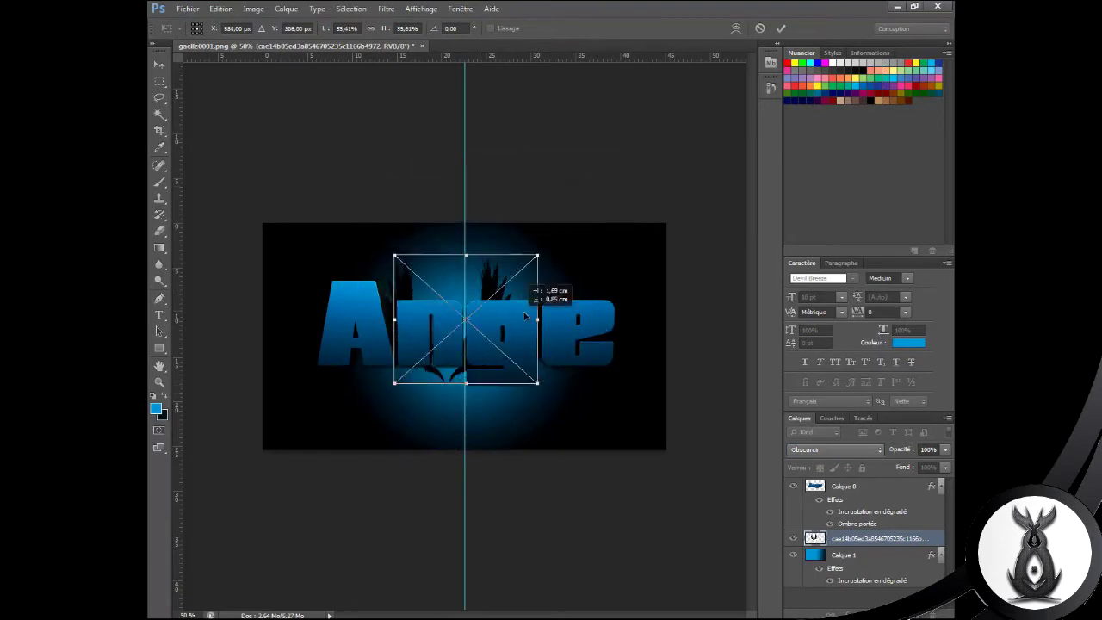
{"action": "key", "text": "Return"}
{"action": "key", "text": "ctrl+plus"}
{"action": "key", "text": "ctrl+minus"}
Step: Place the black wings image Stocks (1) from the Stocks folder onto the canvas
{"action": "key", "text": "super+e"}
{"action": "double_click", "coordinate": [357, 247]}
{"action": "double_click", "coordinate": [352, 291]}
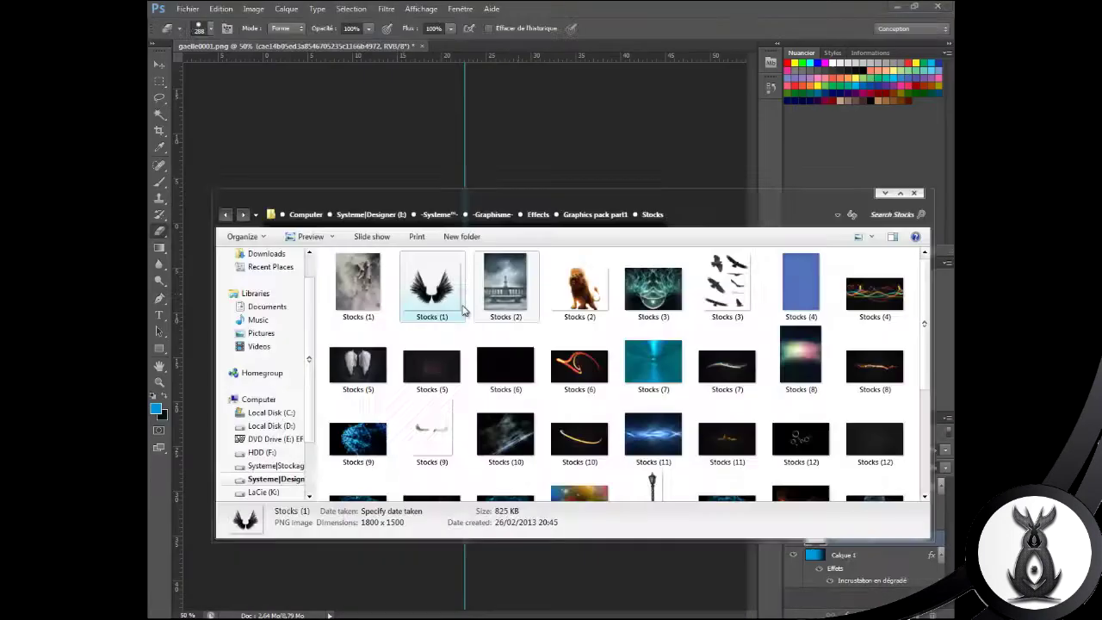
{"action": "left_click_drag", "start_coordinate": [435, 277], "coordinate": [465, 280]}
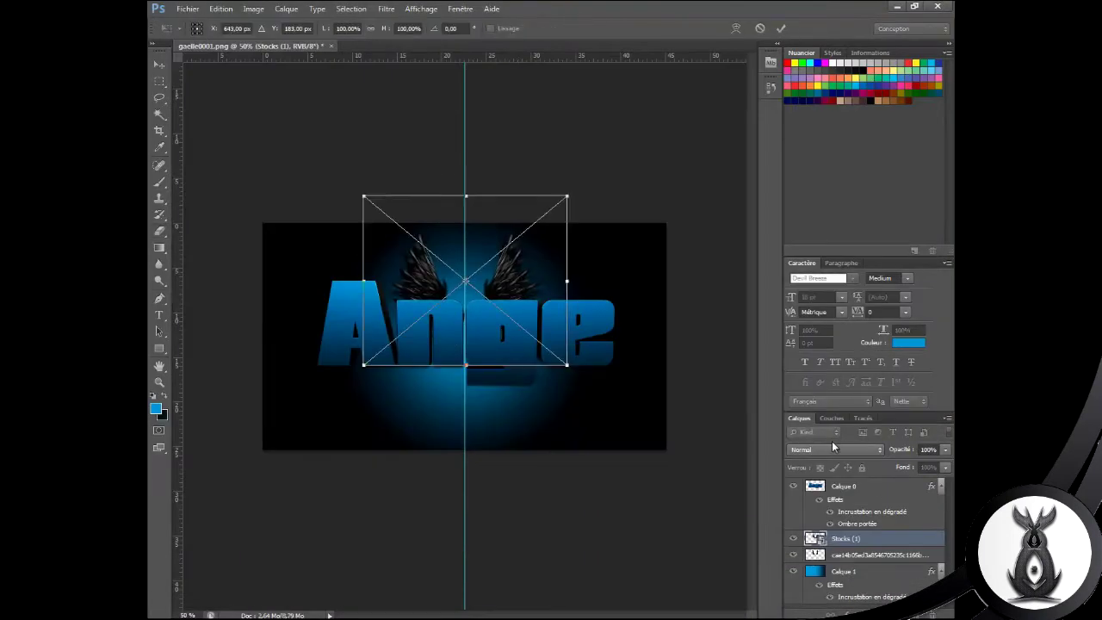
{"action": "key", "text": "Return"}
Step: Desaturate the Stocks (1) wings with Teinte/Saturation at Saturation -100
{"action": "left_click", "coordinate": [253, 9]}
{"action": "left_click", "coordinate": [465, 129]}
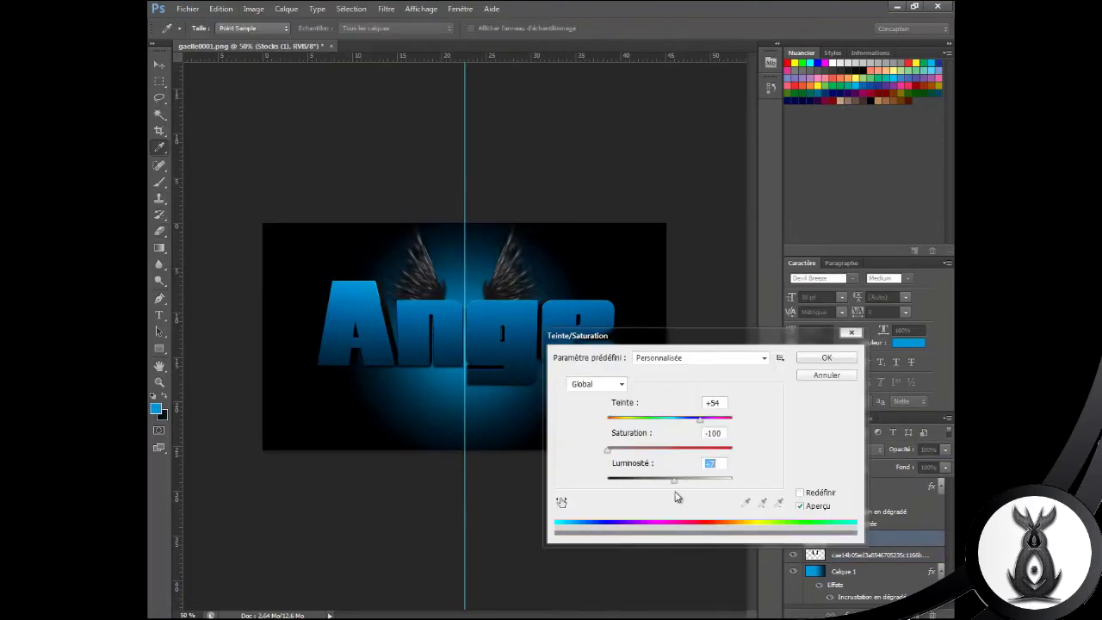
{"action": "key", "text": "Return"}
Step: Scale the Ange text layer down to about 75%
{"action": "key", "text": "e"}
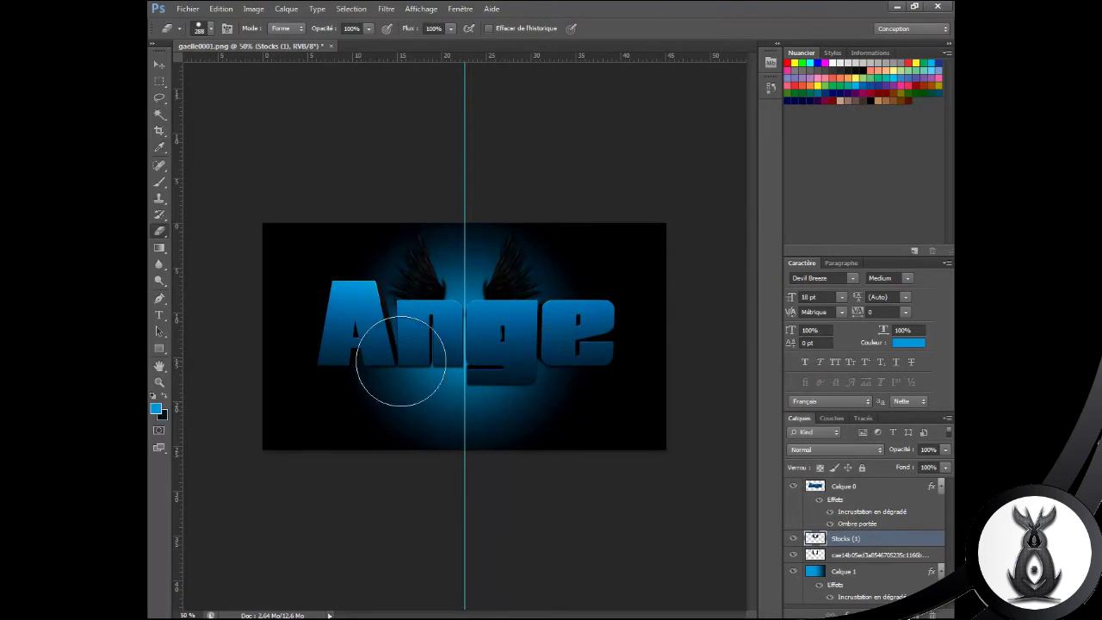
{"action": "key", "text": "alt+bracketright"}
{"action": "key", "text": "ctrl+t"}
{"action": "left_click_drag", "start_coordinate": [616, 279], "coordinate": [542, 306]}
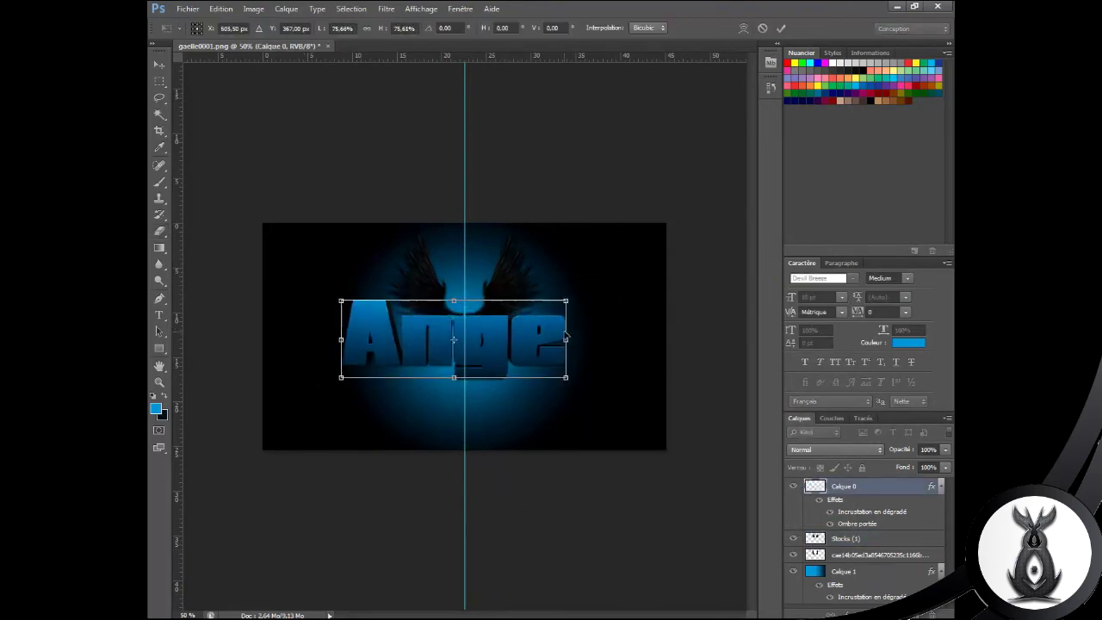
{"action": "key", "text": "Return"}
Step: Select the darkened winged layer and set up the eraser to trim its excess
{"action": "key", "text": "ctrl+1"}
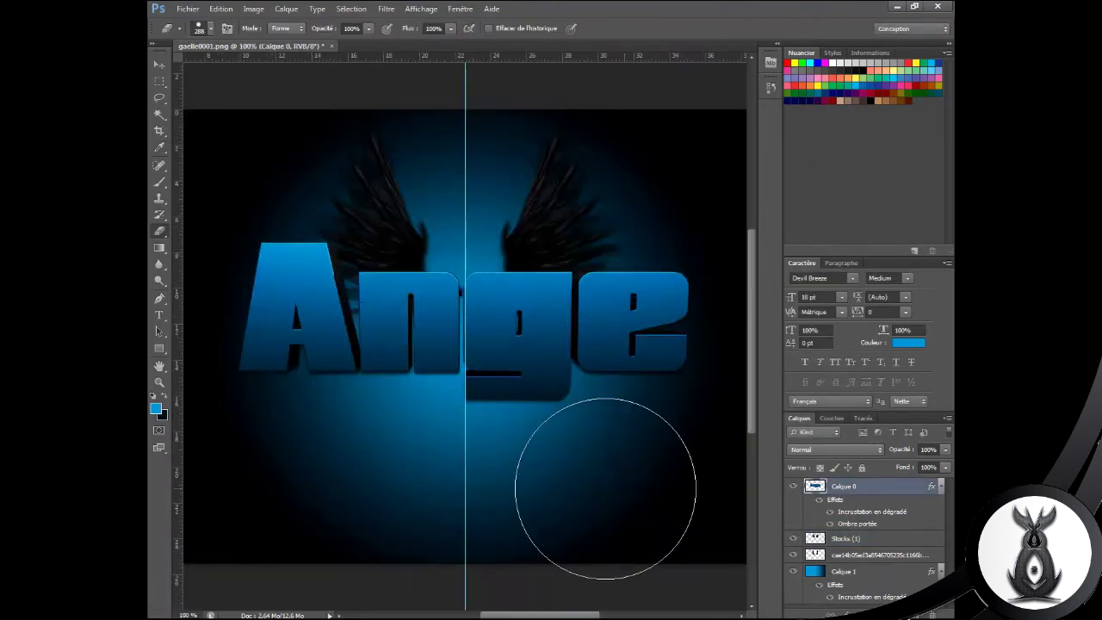
{"action": "key", "text": "alt+bracketleft"}
{"action": "left_click", "coordinate": [205, 28]}
{"action": "key", "text": "Return"}
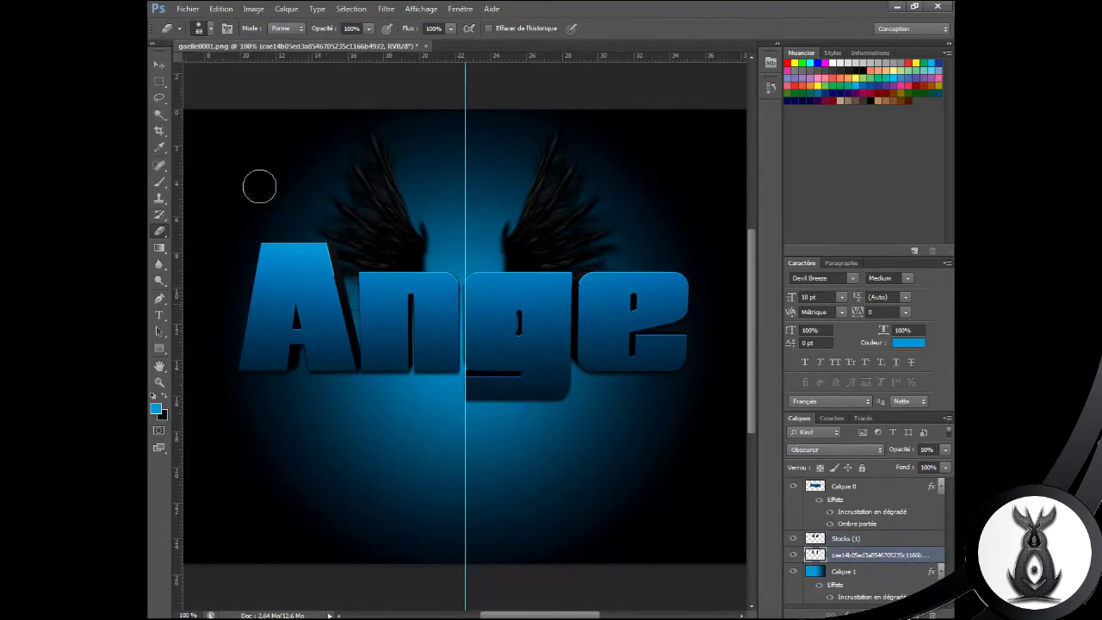
{"action": "key", "text": "ctrl+minus"}
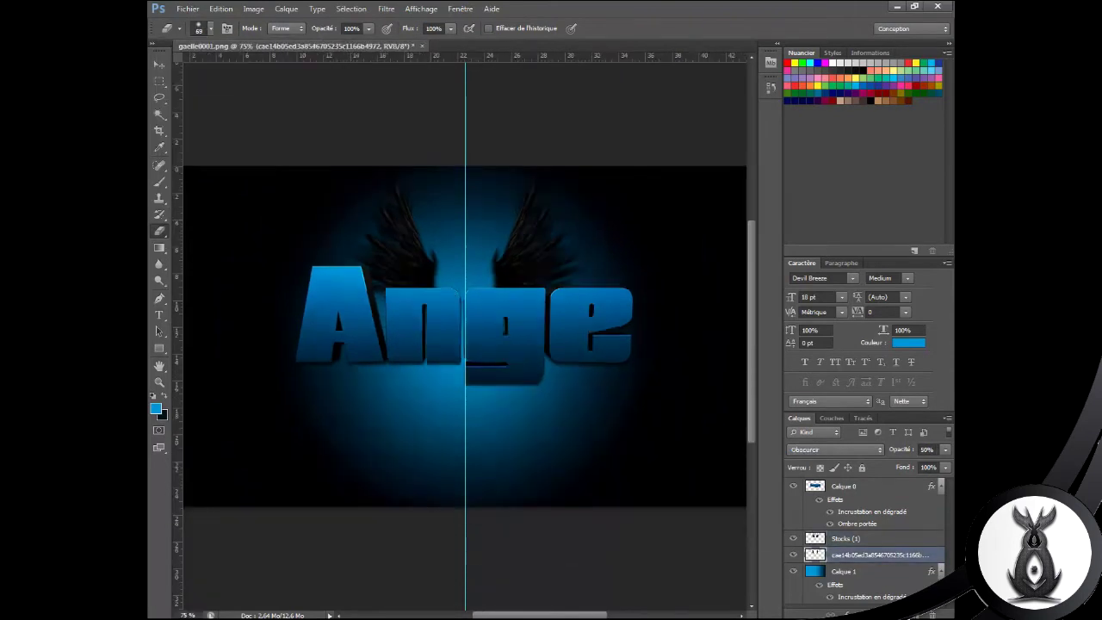
Step: Place the Stocks (2) tower photo in Incrustation blending with a 380 px soft eraser
{"action": "double_click", "coordinate": [505, 280]}
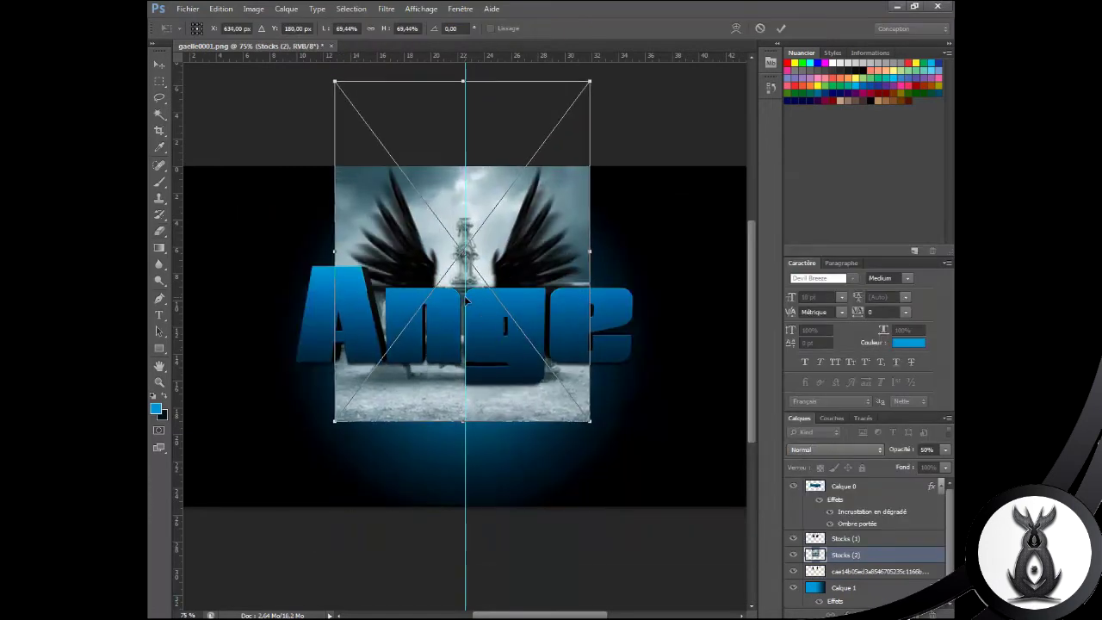
{"action": "key", "text": "Return"}
{"action": "left_click", "coordinate": [835, 449]}
{"action": "left_click", "coordinate": [814, 281]}
{"action": "right_click", "coordinate": [343, 150]}
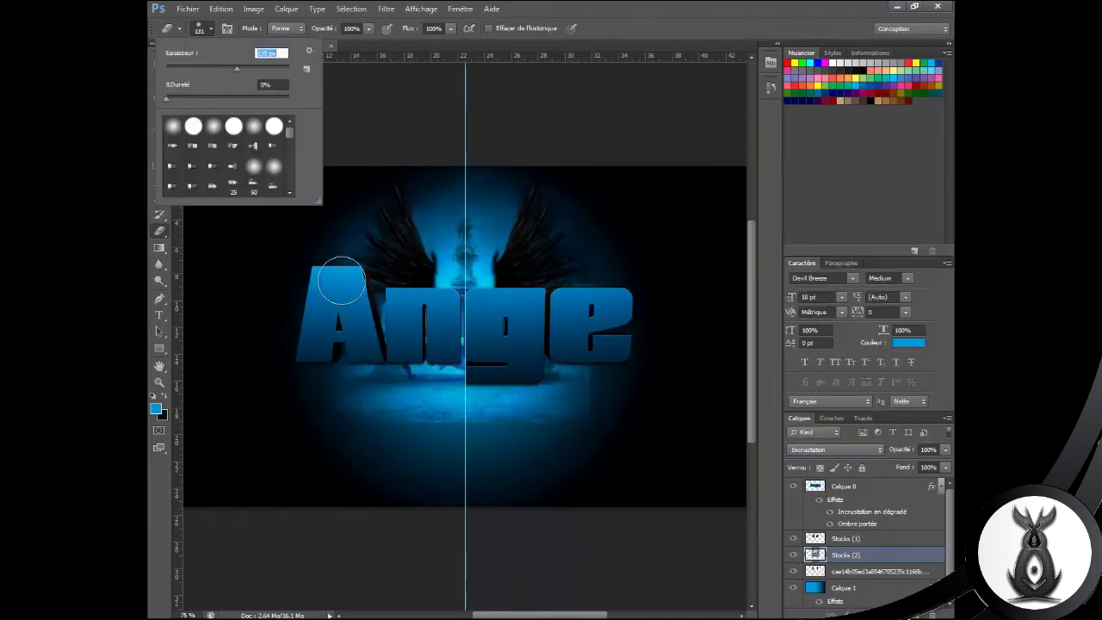
{"action": "type", "text": "380"}
{"action": "key", "text": "Return"}
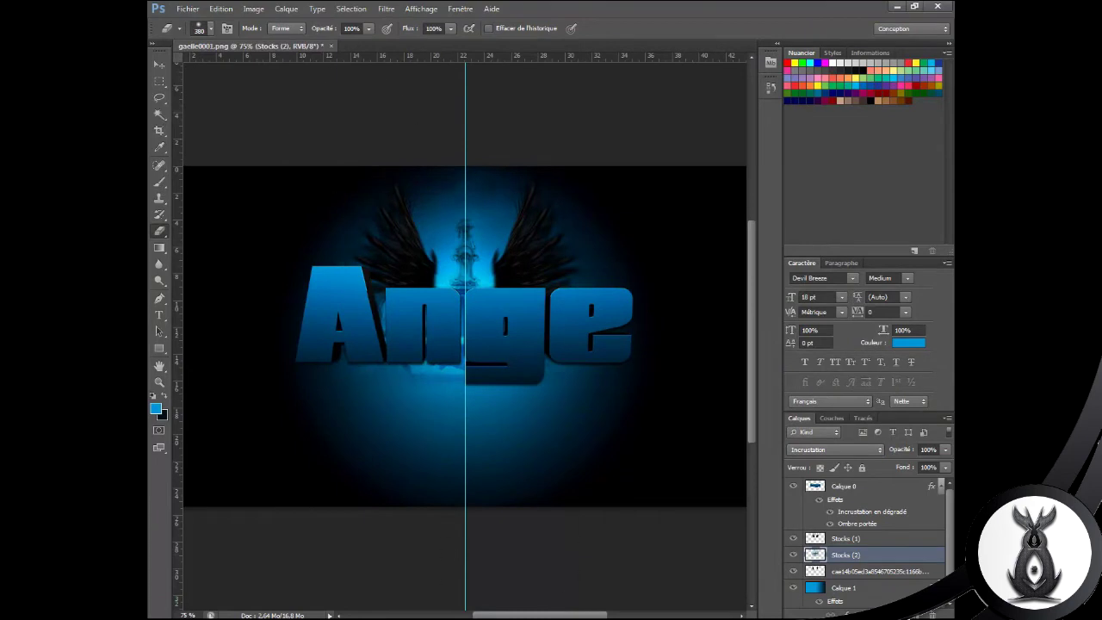
Step: Add the Stocks (34) dove and shrink it to a small size above the wings
{"action": "key", "text": "alt+Tab"}
{"action": "left_click", "coordinate": [652, 288]}
{"action": "scroll", "coordinate": [926, 417], "scroll_direction": "down", "scroll_amount": 3}
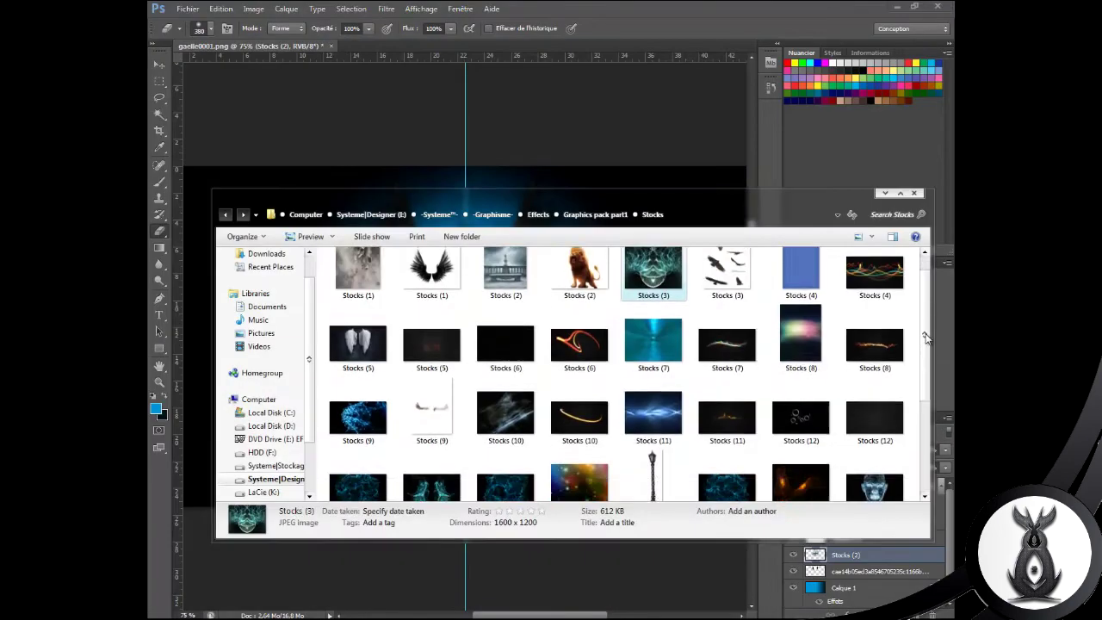
{"action": "scroll", "coordinate": [926, 416], "scroll_direction": "down", "scroll_amount": 1}
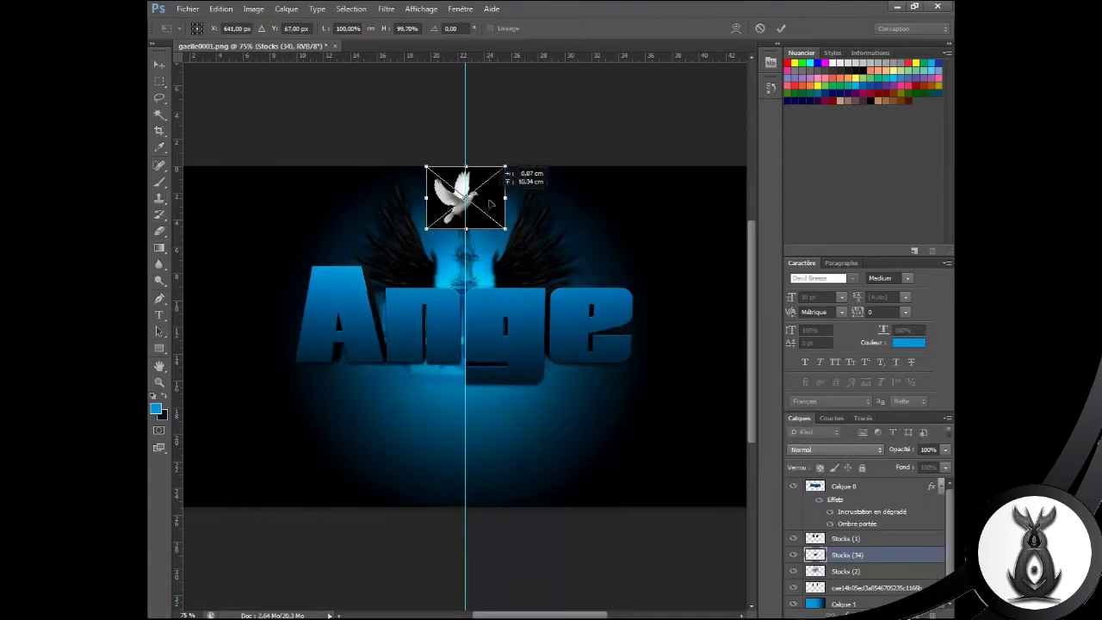
{"action": "left_click_drag", "start_coordinate": [505, 166], "coordinate": [474, 192]}
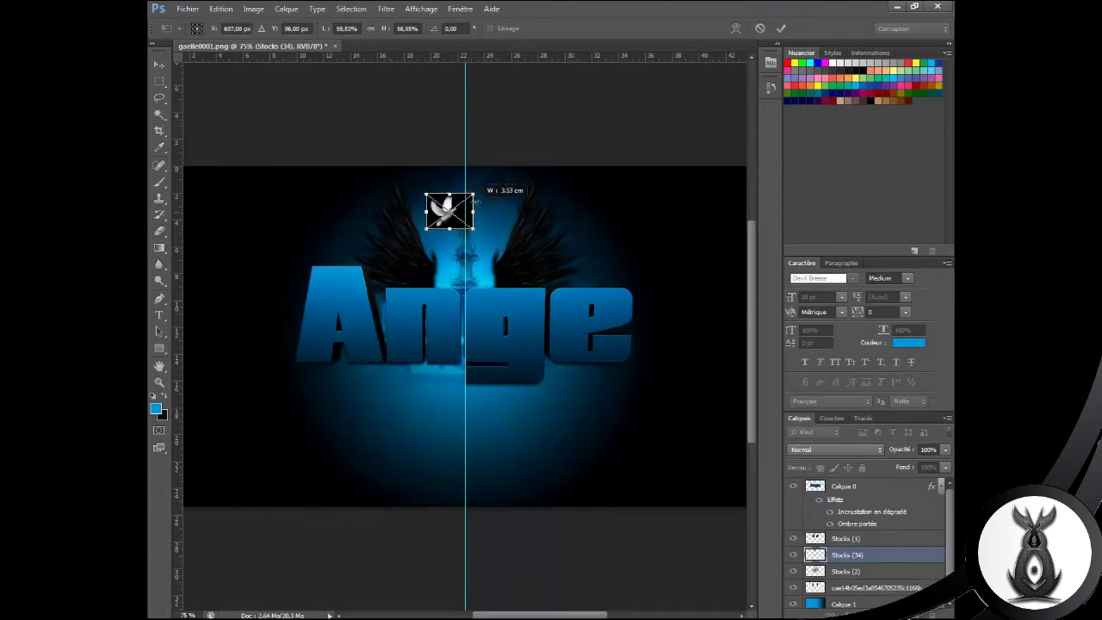
{"action": "key", "text": "Return"}
Step: Set the dove to Incrustation blending and readjust its transform
{"action": "key", "text": "e"}
{"action": "left_click", "coordinate": [835, 449]}
{"action": "right_click", "coordinate": [801, 551]}
{"action": "key", "text": "Escape"}
{"action": "key", "text": "w"}
{"action": "key", "text": "ctrl+t"}
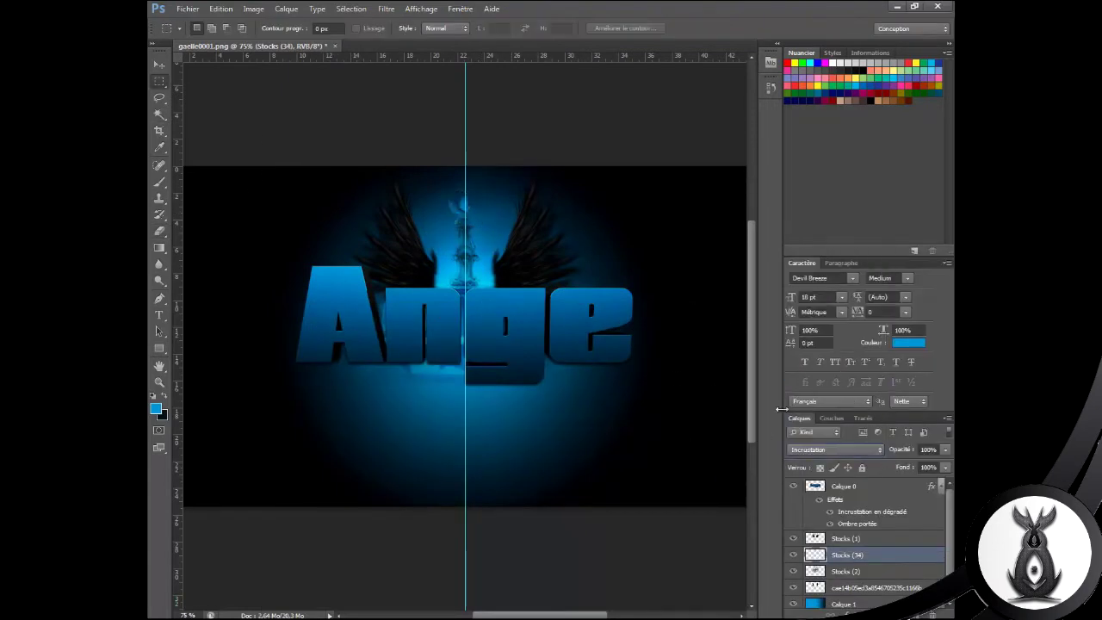
{"action": "key", "text": "Return"}
Step: Give the dove a drop shadow at 61% opacity
{"action": "double_click", "coordinate": [856, 523]}
{"action": "left_click", "coordinate": [867, 380]}
{"action": "mouse_move", "coordinate": [494, 571]}
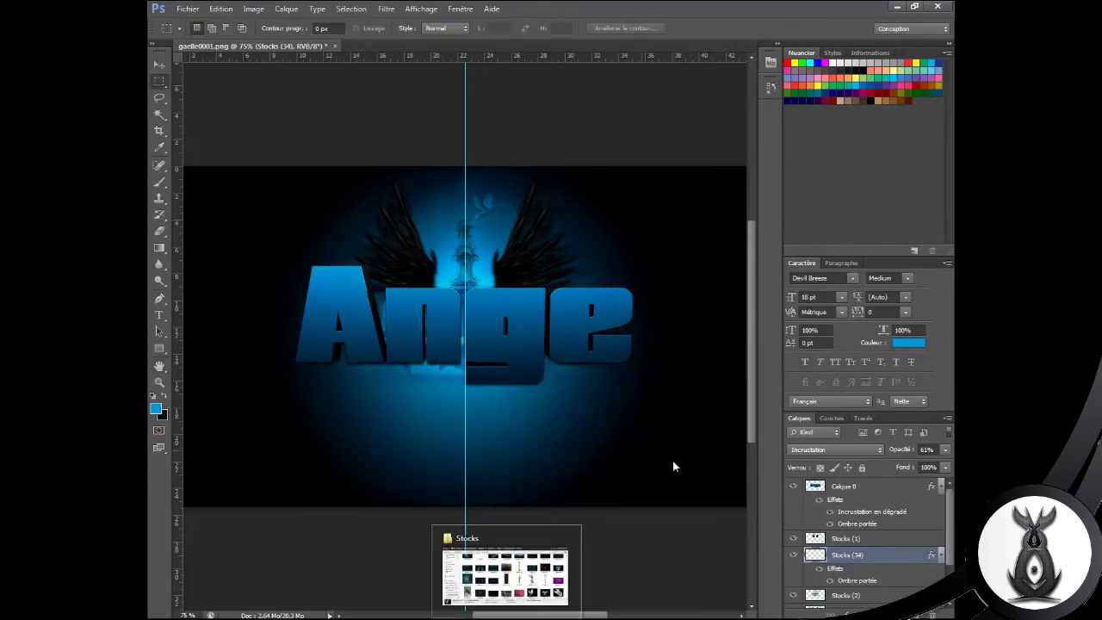
{"action": "left_click", "coordinate": [508, 571]}
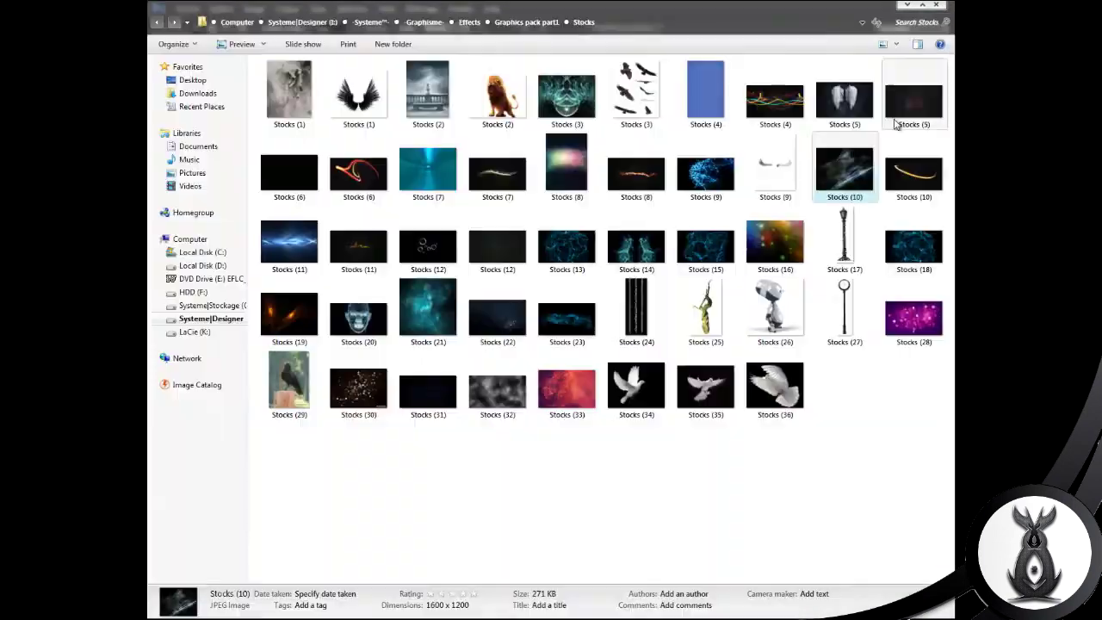
Step: Place the wallpaper landscape image, rasterize it and pick a soft eraser brush
{"action": "left_click", "coordinate": [429, 166]}
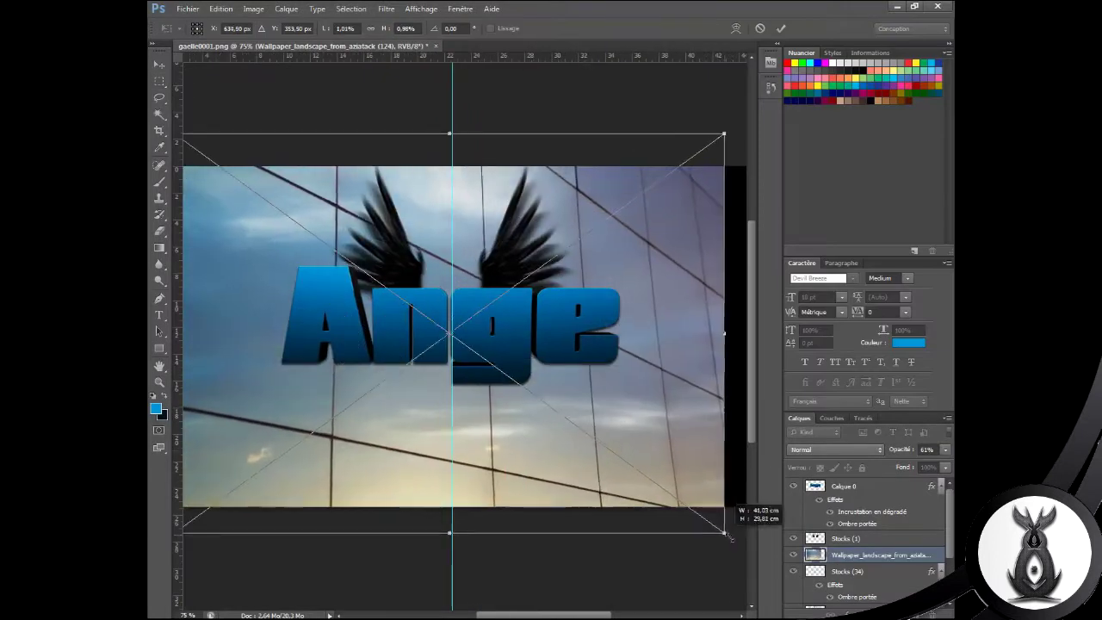
{"action": "scroll", "coordinate": [861, 534], "scroll_direction": "down", "scroll_amount": 2}
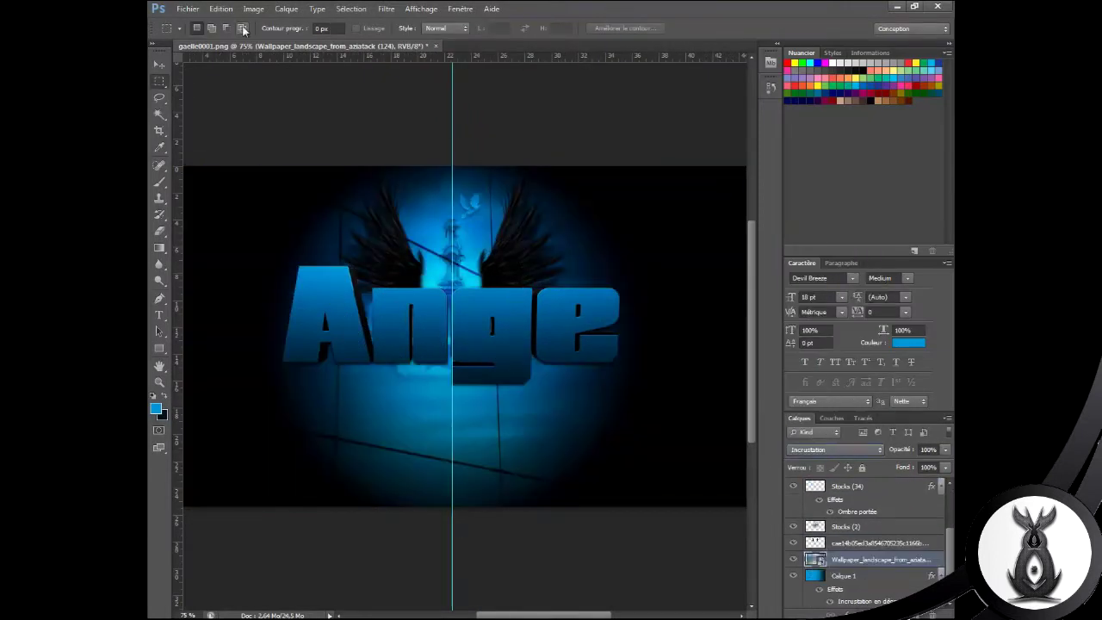
{"action": "left_click", "coordinate": [160, 231]}
{"action": "left_click", "coordinate": [560, 344]}
{"action": "left_click", "coordinate": [517, 244]}
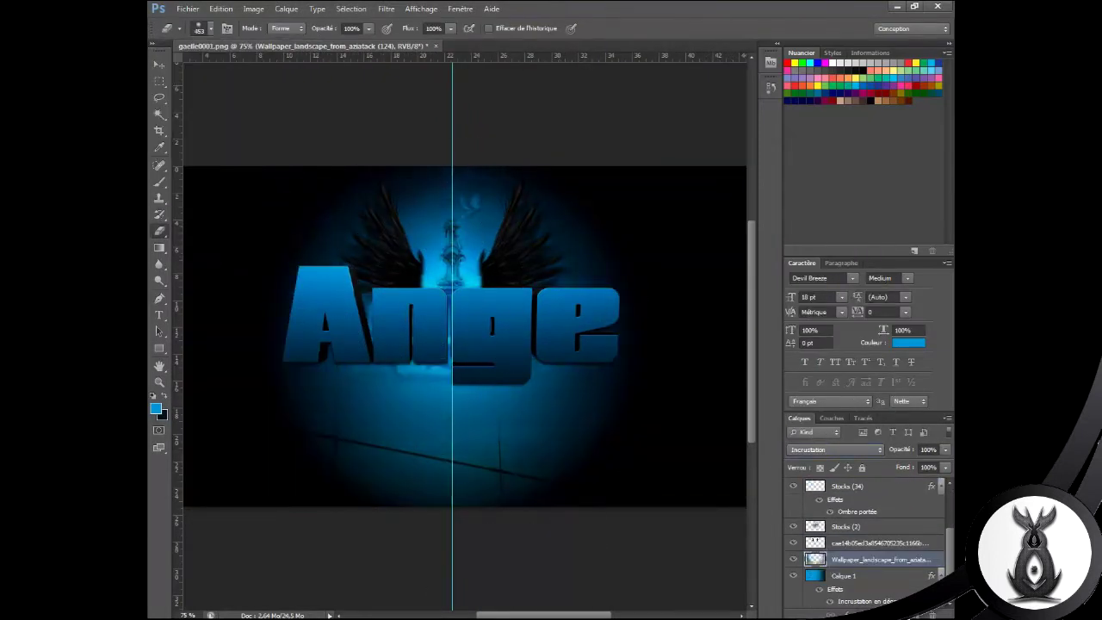
{"action": "scroll", "coordinate": [467, 594], "scroll_direction": "left", "scroll_amount": 3}
{"action": "scroll", "coordinate": [553, 597], "scroll_direction": "right", "scroll_amount": 5}
{"action": "scroll", "coordinate": [640, 209], "scroll_direction": "left", "scroll_amount": 3}
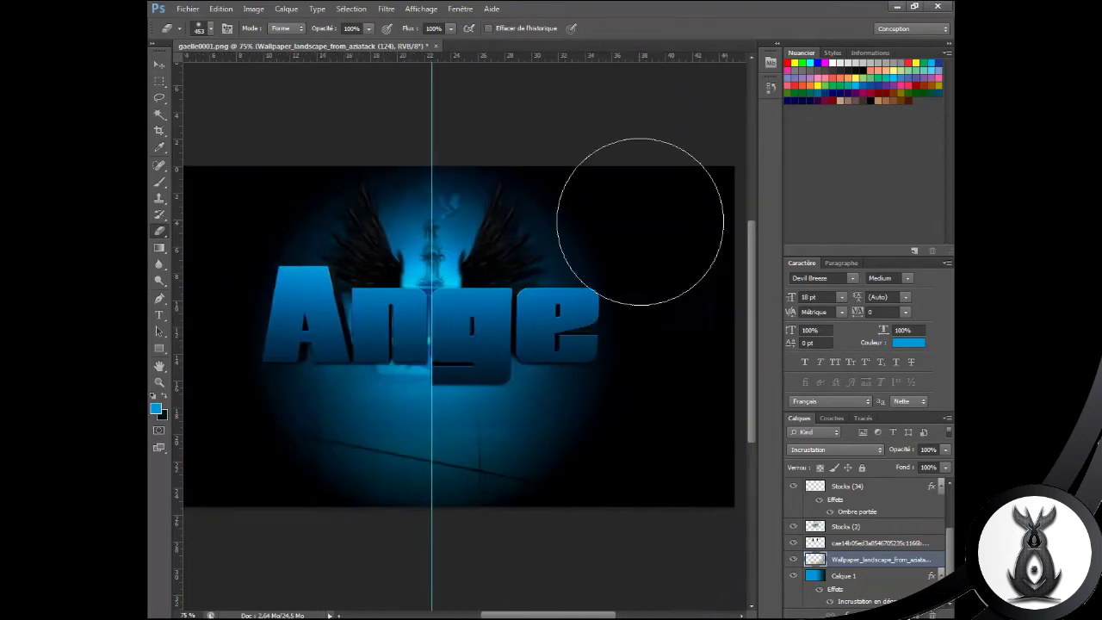
Step: Try rotating the wallpaper layer about -10.71°, then cancel the rotation
{"action": "key", "text": "ctrl+t"}
{"action": "left_click_drag", "start_coordinate": [541, 394], "coordinate": [554, 476]}
{"action": "key", "text": "Escape"}
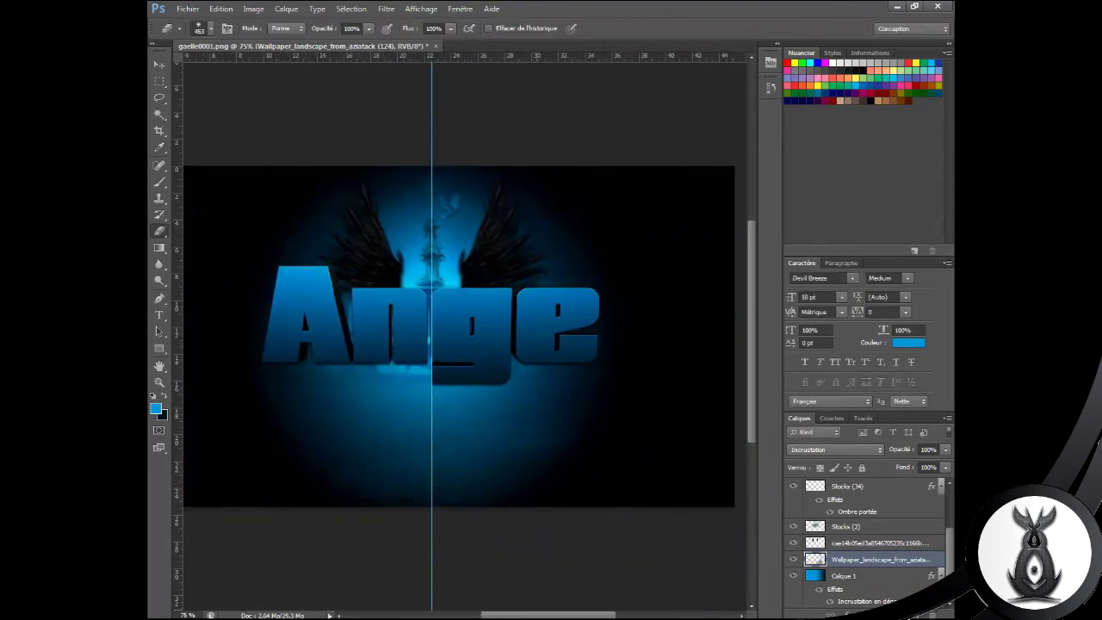
{"action": "scroll", "coordinate": [554, 476], "scroll_direction": "left", "scroll_amount": 3}
Step: Browse to the effects pack's Texture folder in Explorer
{"action": "key", "text": "alt+Tab"}
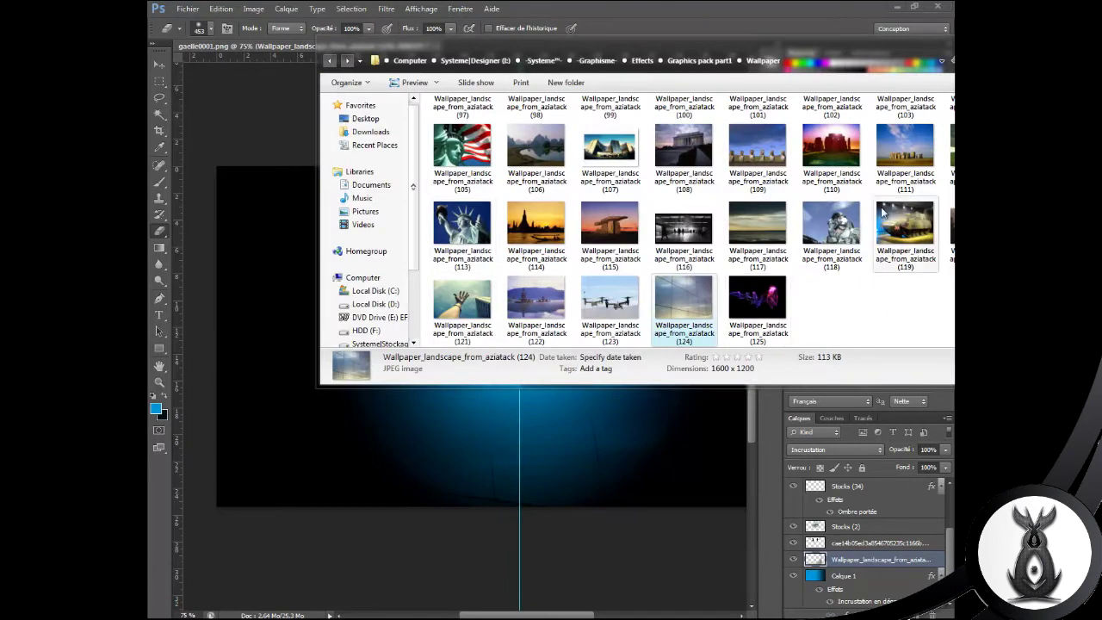
{"action": "left_click", "coordinate": [699, 60]}
{"action": "double_click", "coordinate": [465, 141]}
{"action": "double_click", "coordinate": [443, 327]}
{"action": "double_click", "coordinate": [536, 41]}
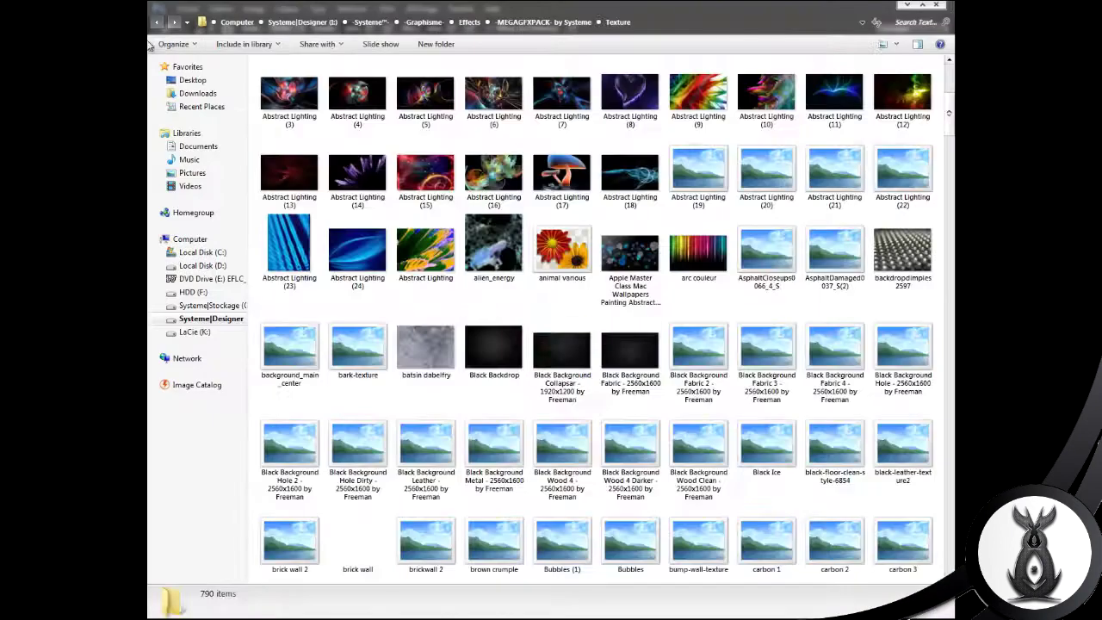
{"action": "left_click", "coordinate": [158, 22]}
{"action": "left_click", "coordinate": [173, 21]}
Step: Scroll the textures, then open the Renders folder and pick the Flare3 image
{"action": "scroll", "coordinate": [157, 23], "scroll_direction": "down", "scroll_amount": 10}
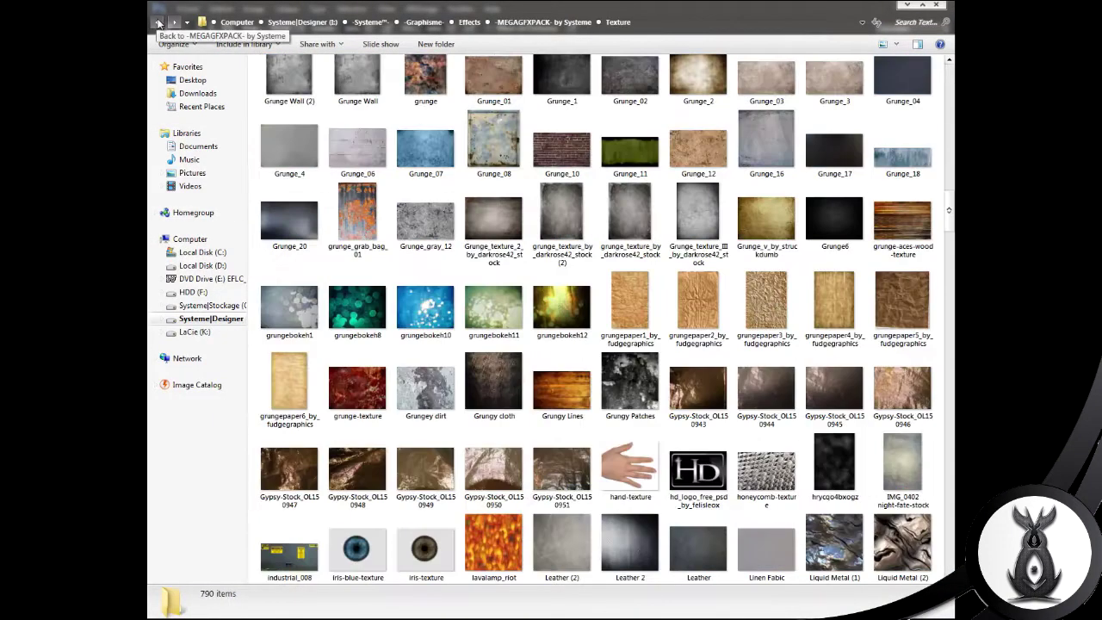
{"action": "scroll", "coordinate": [516, 284], "scroll_direction": "down", "scroll_amount": 10}
{"action": "scroll", "coordinate": [904, 430], "scroll_direction": "down", "scroll_amount": 5}
{"action": "scroll", "coordinate": [904, 430], "scroll_direction": "down", "scroll_amount": 5}
{"action": "scroll", "coordinate": [904, 431], "scroll_direction": "down", "scroll_amount": 5}
{"action": "scroll", "coordinate": [904, 431], "scroll_direction": "down", "scroll_amount": 5}
{"action": "key", "text": "BackSpace"}
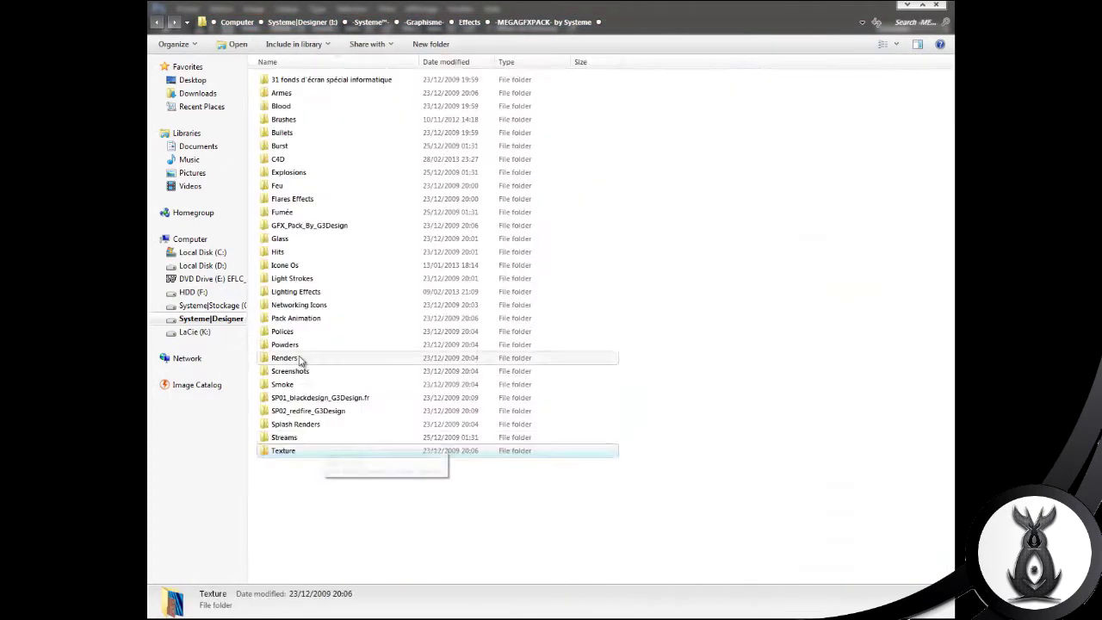
{"action": "double_click", "coordinate": [301, 361]}
{"action": "left_click", "coordinate": [562, 406]}
{"action": "scroll", "coordinate": [561, 406], "scroll_direction": "down", "scroll_amount": 2}
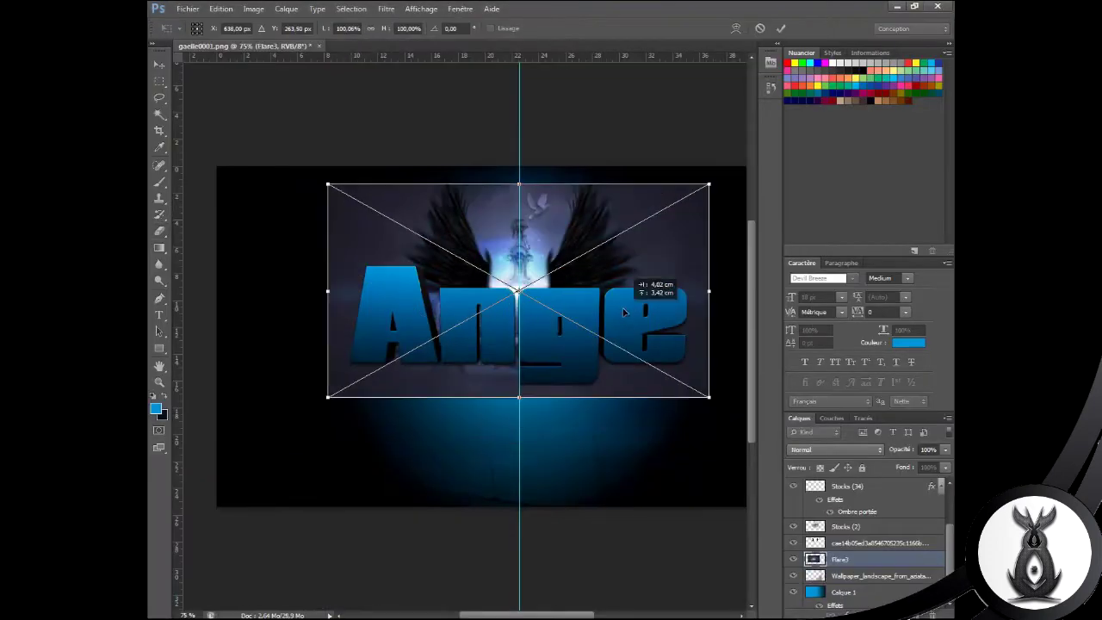
Step: Commit the Flare3 placement in Eclaircir blending and switch to the eraser
{"action": "left_click", "coordinate": [813, 449]}
{"action": "left_click", "coordinate": [813, 223]}
{"action": "key", "text": "Return"}
{"action": "key", "text": "e"}
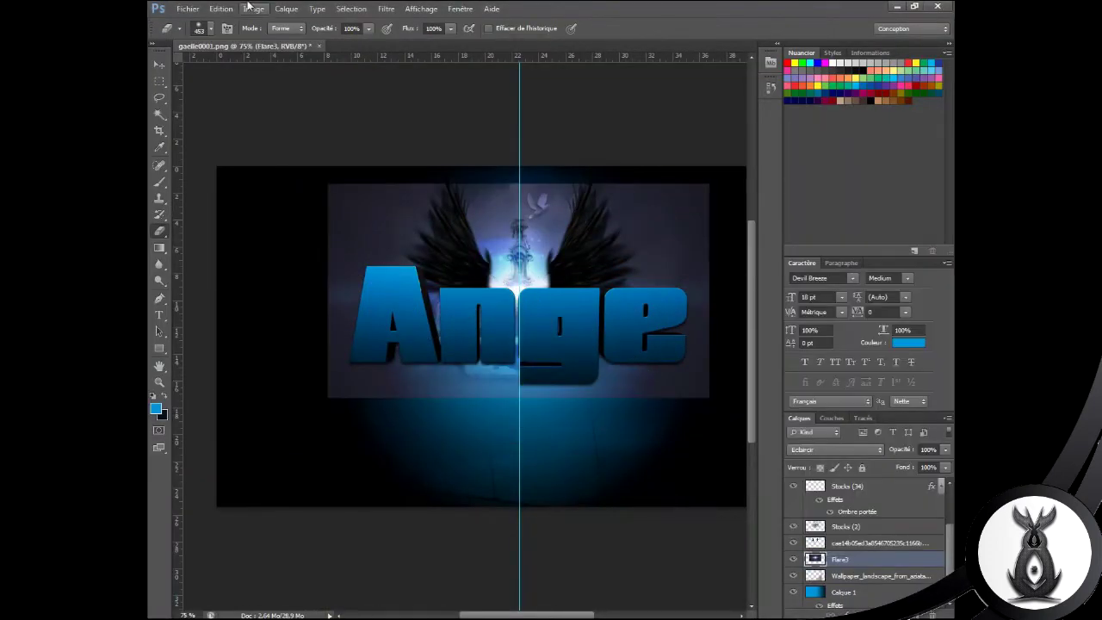
Step: Test a green hue shift on the flare, then erase its hard right and top edges
{"action": "key", "text": "ctrl+u"}
{"action": "left_click_drag", "start_coordinate": [669, 423], "coordinate": [644, 422]}
{"action": "key", "text": "Return"}
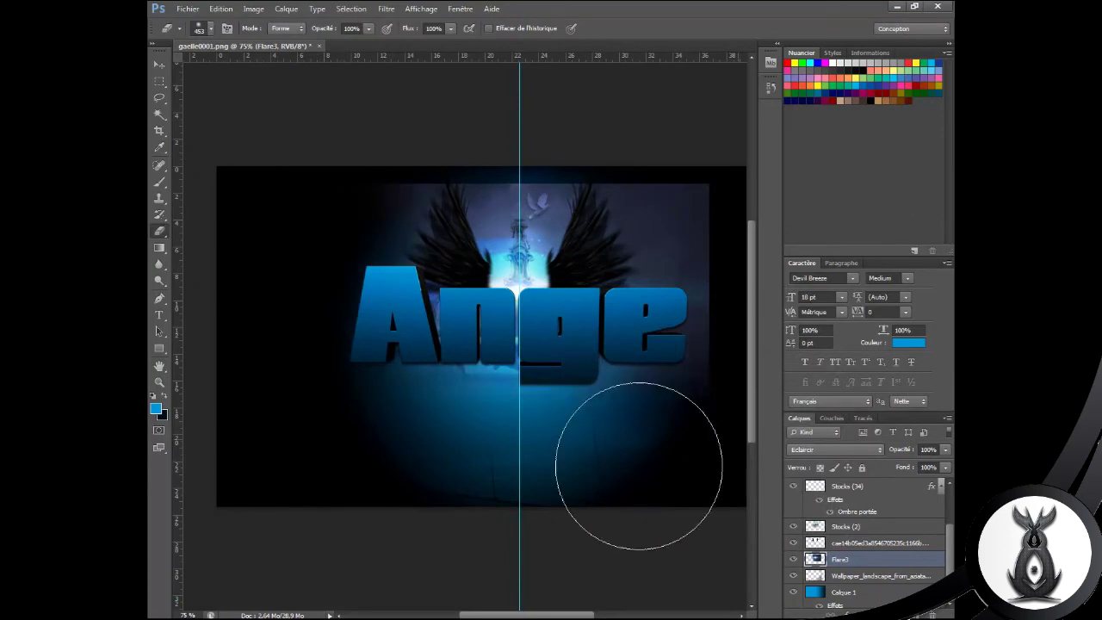
{"action": "left_click_drag", "start_coordinate": [638, 465], "coordinate": [568, 215]}
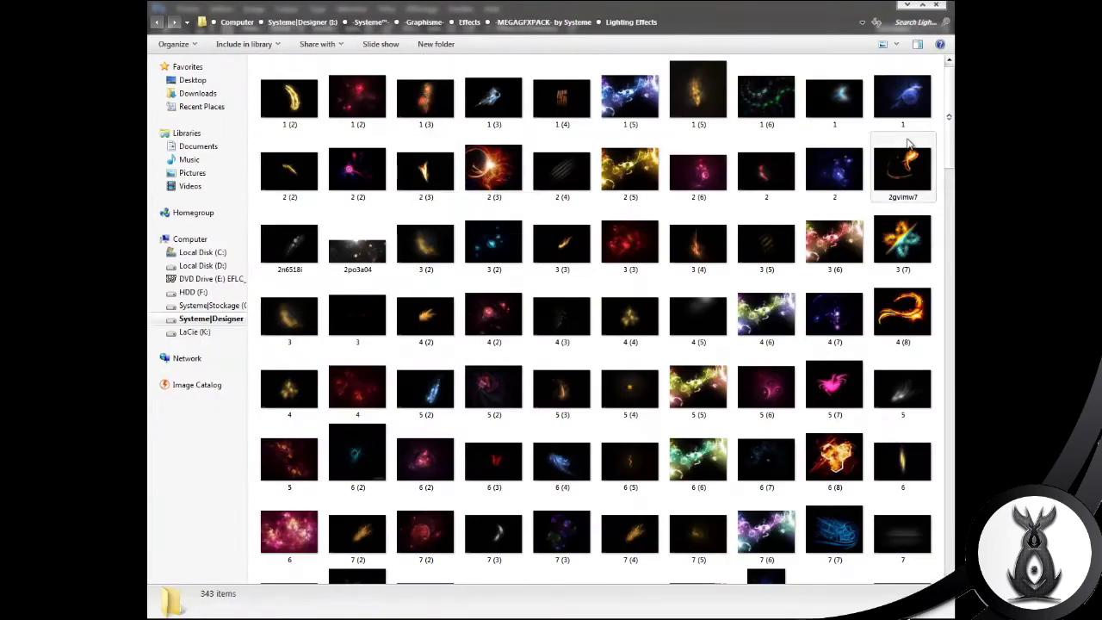
Step: Scroll Lighting Effects, then open Stock Images > Lights > JPG and scroll the thumbnails
{"action": "left_click_drag", "start_coordinate": [949, 95], "coordinate": [950, 430]}
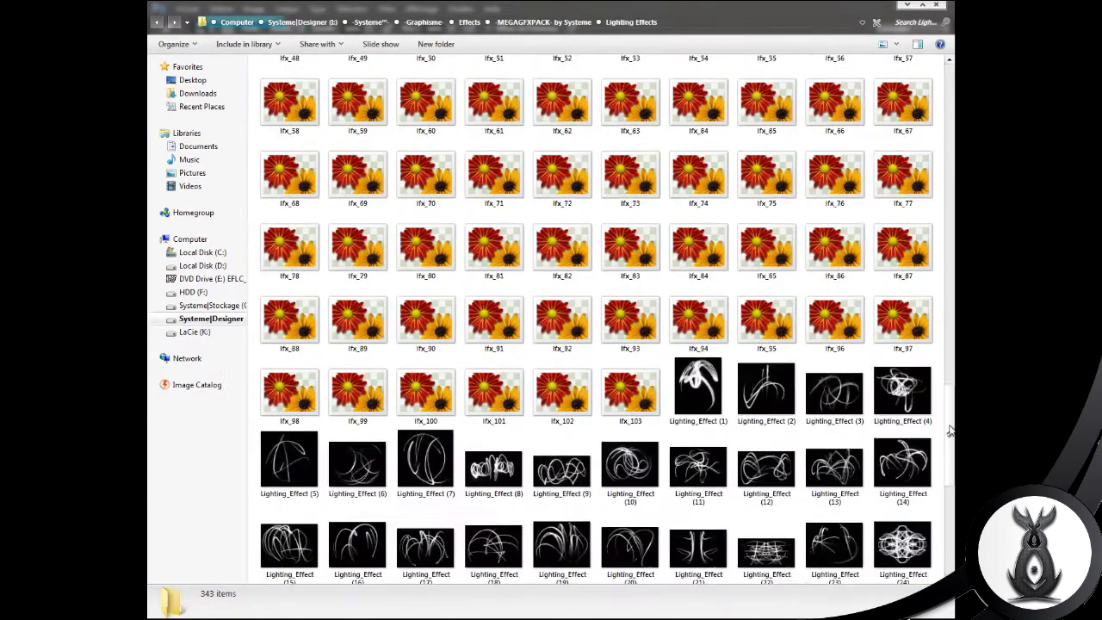
{"action": "double_click", "coordinate": [302, 197]}
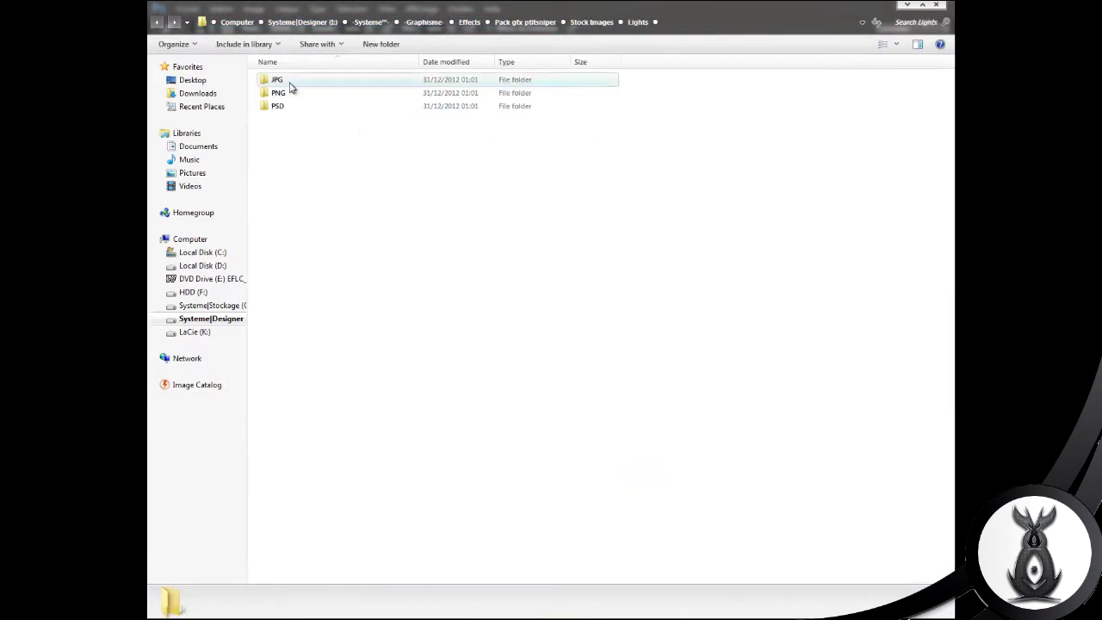
{"action": "double_click", "coordinate": [290, 86]}
{"action": "mouse_move", "coordinate": [949, 164]}
{"action": "left_mouse_down"}
{"action": "mouse_move", "coordinate": [950, 334]}
{"action": "mouse_move", "coordinate": [950, 149]}
{"action": "mouse_move", "coordinate": [950, 224]}
{"action": "left_mouse_up"}
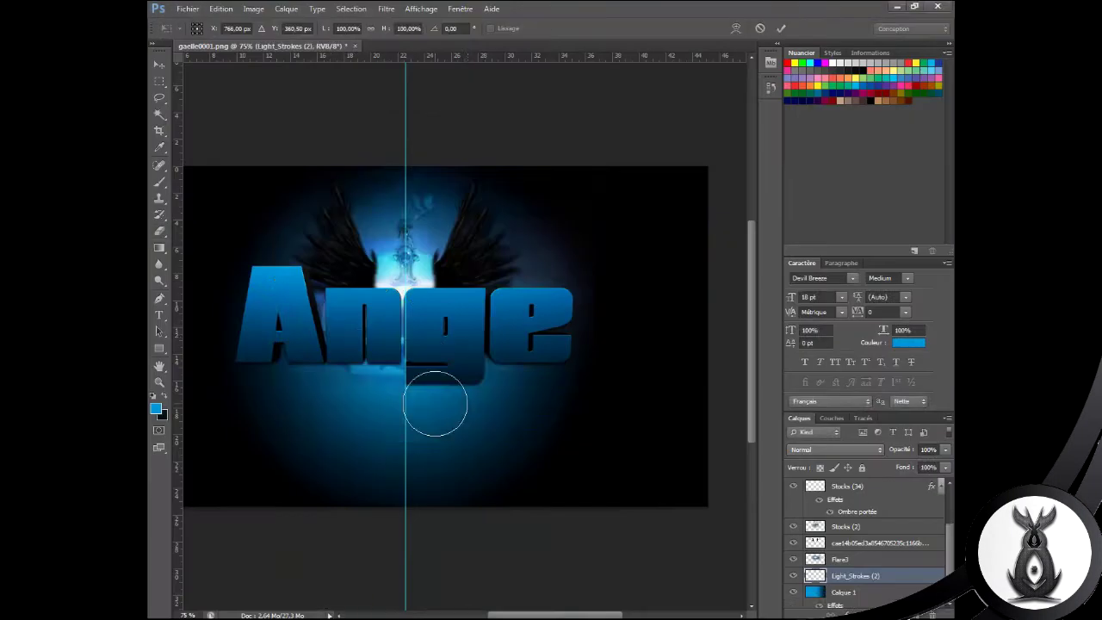
Step: Position and shrink the Blossombyfem swirl over the 'e' and recolour it blue (hue +160)
{"action": "left_click_drag", "start_coordinate": [414, 293], "coordinate": [585, 292]}
{"action": "left_click_drag", "start_coordinate": [681, 215], "coordinate": [624, 263]}
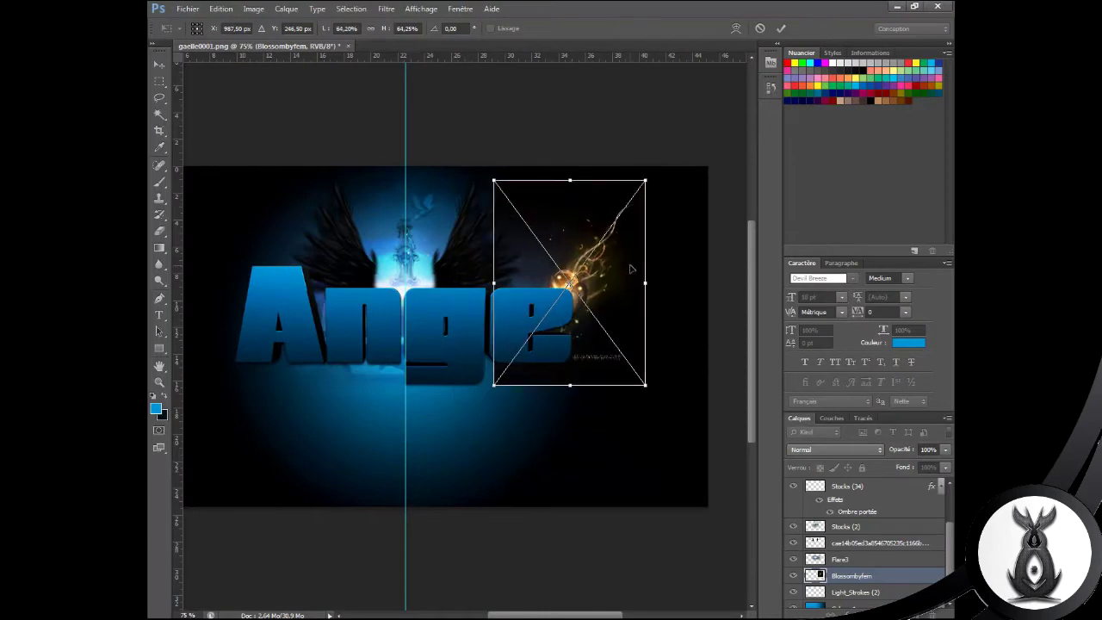
{"action": "key", "text": "Return"}
{"action": "key", "text": "e"}
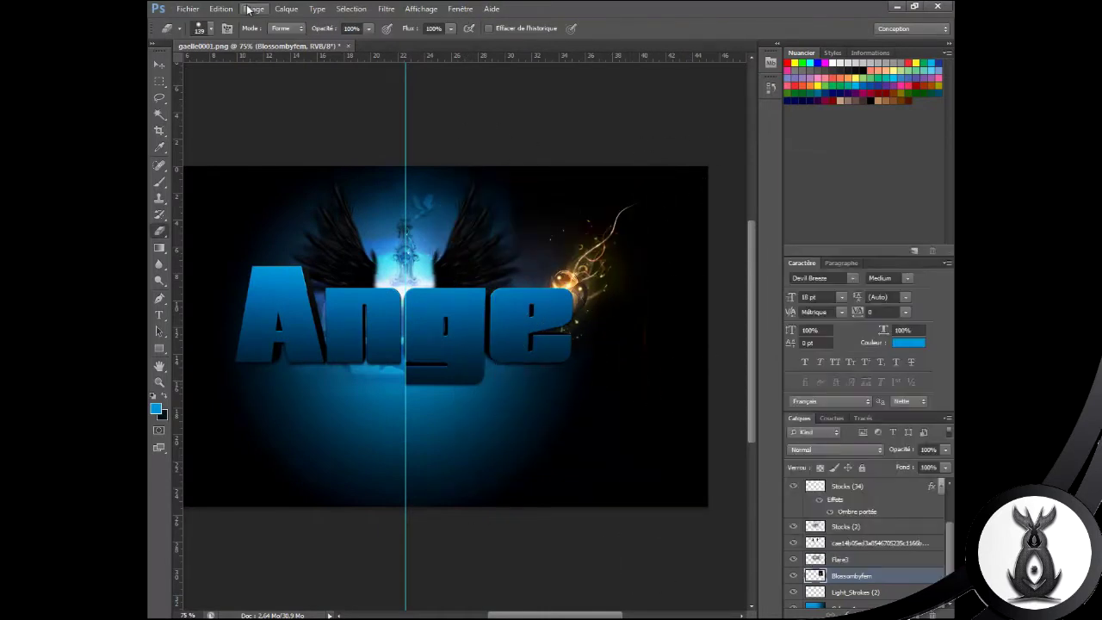
{"action": "key", "text": "ctrl+u"}
{"action": "left_click_drag", "start_coordinate": [670, 418], "coordinate": [691, 420]}
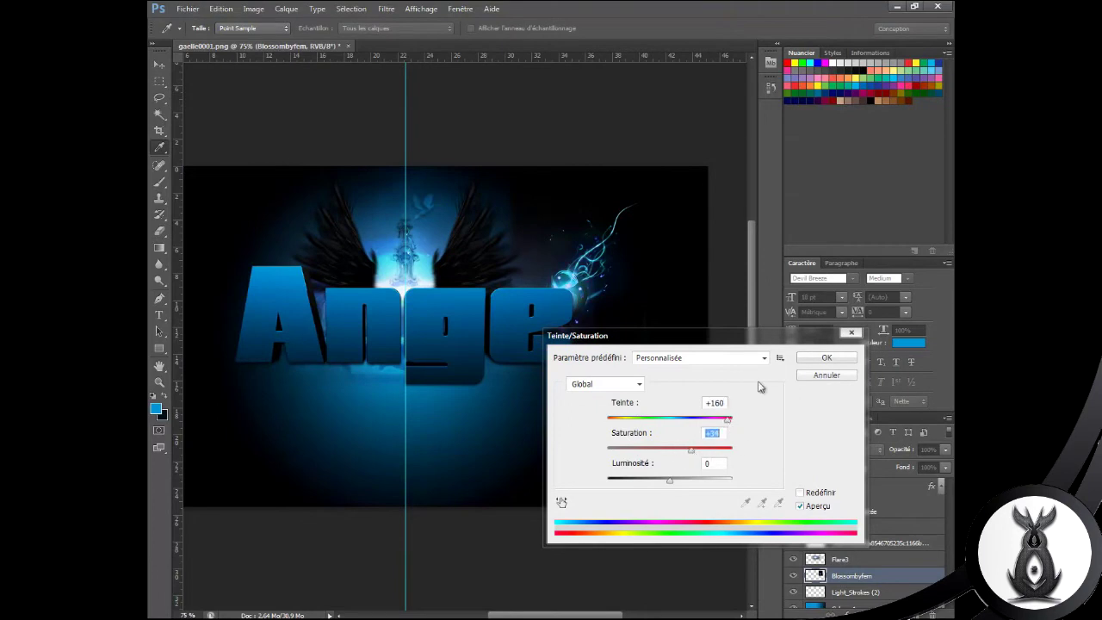
{"action": "key", "text": "Return"}
Step: Flip a copy of the swirl horizontally and move it left of Ange
{"action": "key", "text": "ctrl+t"}
{"action": "right_click", "coordinate": [566, 291]}
{"action": "left_click", "coordinate": [615, 475]}
{"action": "left_click_drag", "start_coordinate": [552, 305], "coordinate": [346, 306]}
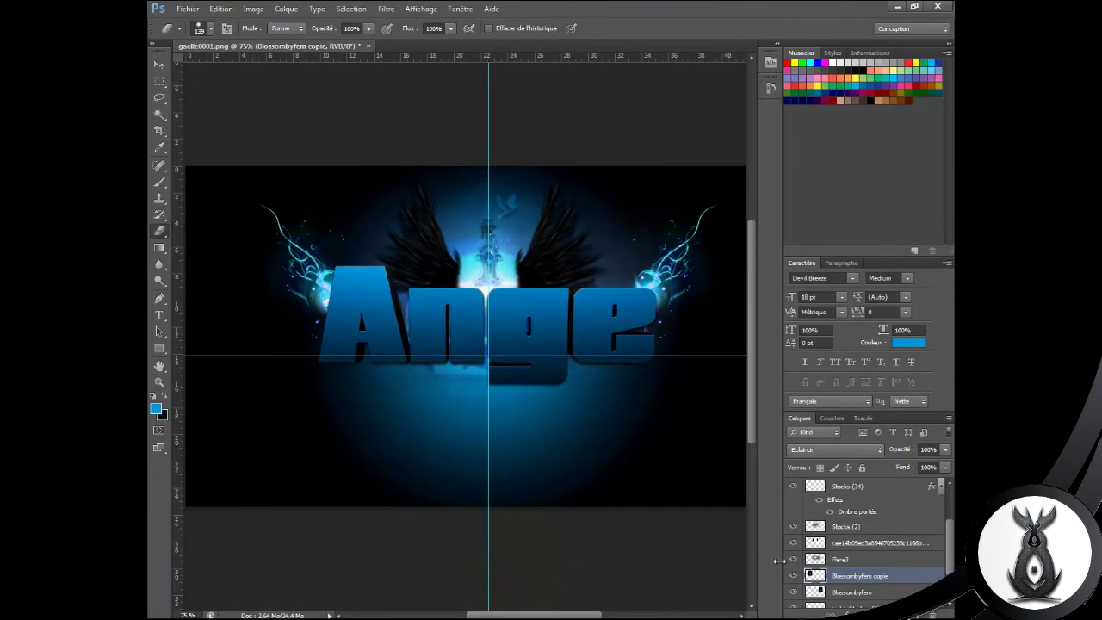
{"action": "key", "text": "ctrl+t"}
{"action": "key", "text": "Return"}
Step: Open the PNG folder inside the Lights folder in Explorer
{"action": "key", "text": "Right"}
{"action": "left_click", "coordinate": [157, 21]}
{"action": "double_click", "coordinate": [278, 92]}
Step: Place the New_York_Stock photo, rasterize it and stretch it to cover the canvas
{"action": "left_click", "coordinate": [156, 21]}
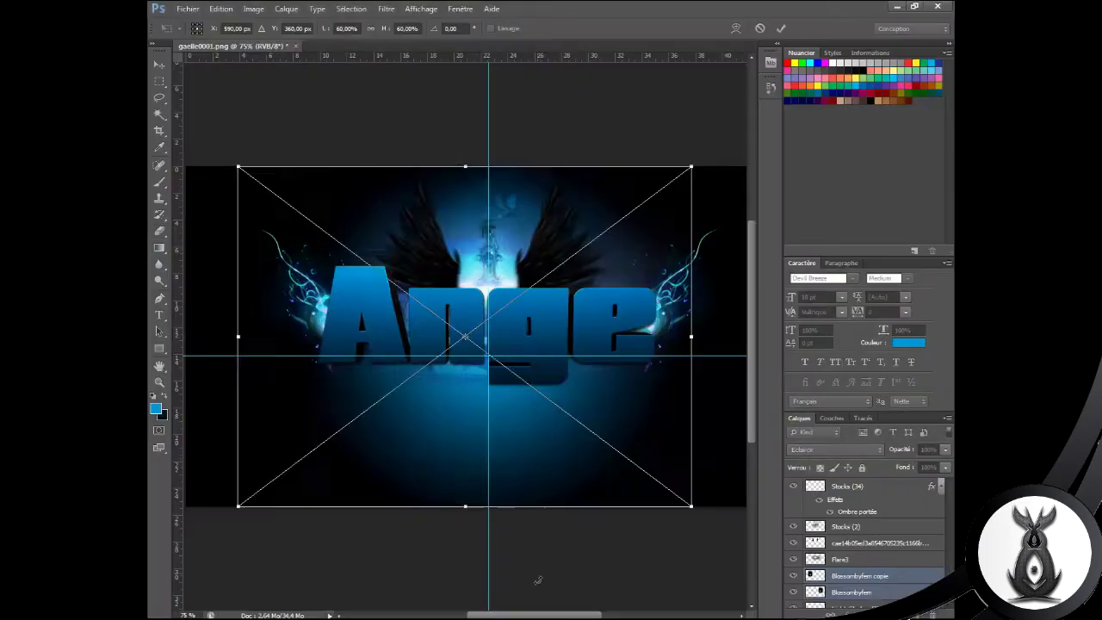
{"action": "left_click_drag", "start_coordinate": [529, 370], "coordinate": [546, 615]}
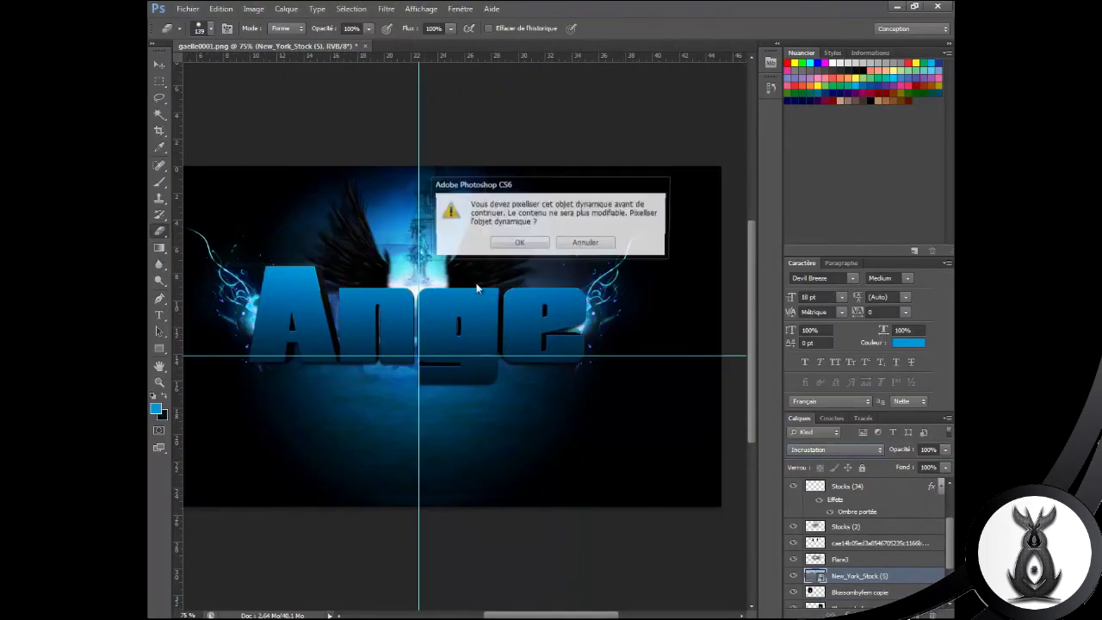
{"action": "left_click", "coordinate": [520, 242]}
{"action": "left_click", "coordinate": [205, 27]}
{"action": "left_click_drag", "start_coordinate": [215, 59], "coordinate": [251, 59]}
{"action": "key", "text": "ctrl+t"}
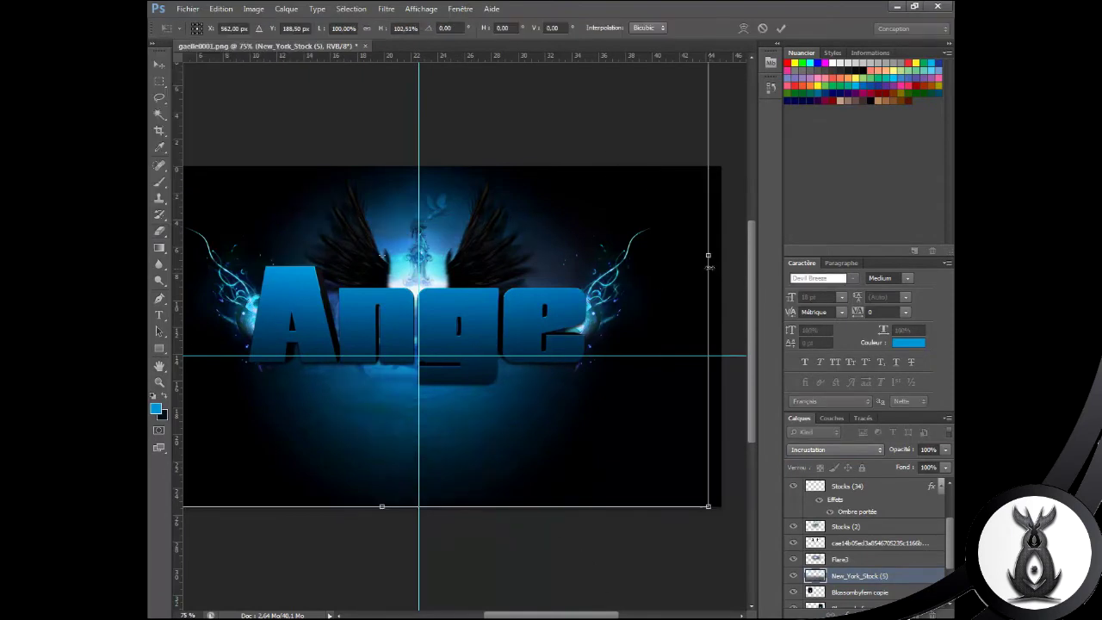
{"action": "left_click_drag", "start_coordinate": [713, 254], "coordinate": [682, 255]}
{"action": "key", "text": "Return"}
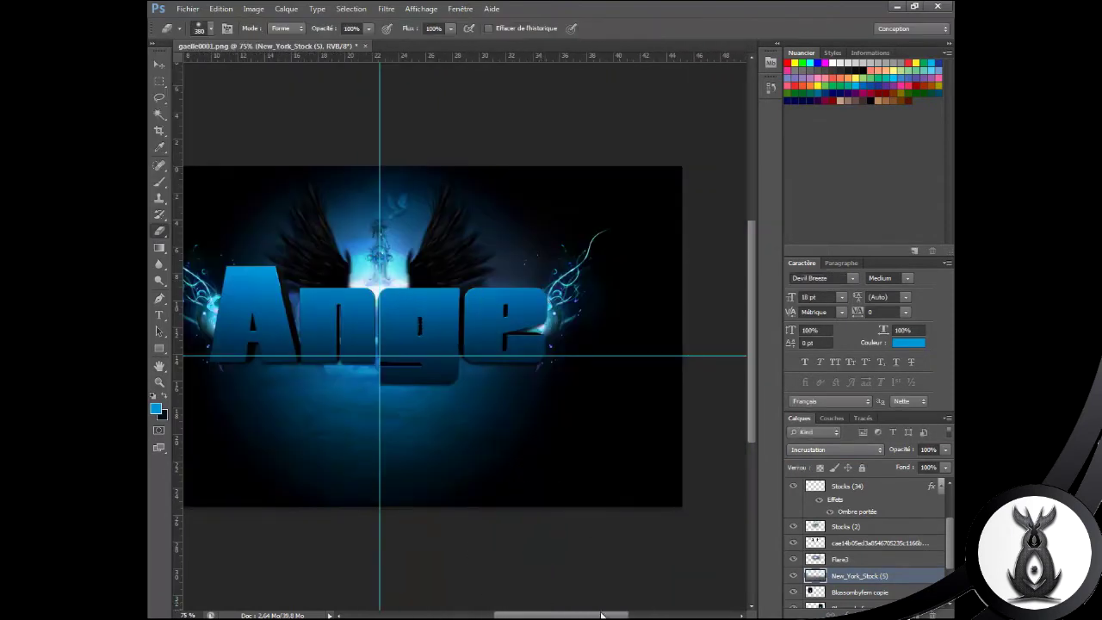
{"action": "scroll", "coordinate": [190, 240], "scroll_direction": "left", "scroll_amount": 2}
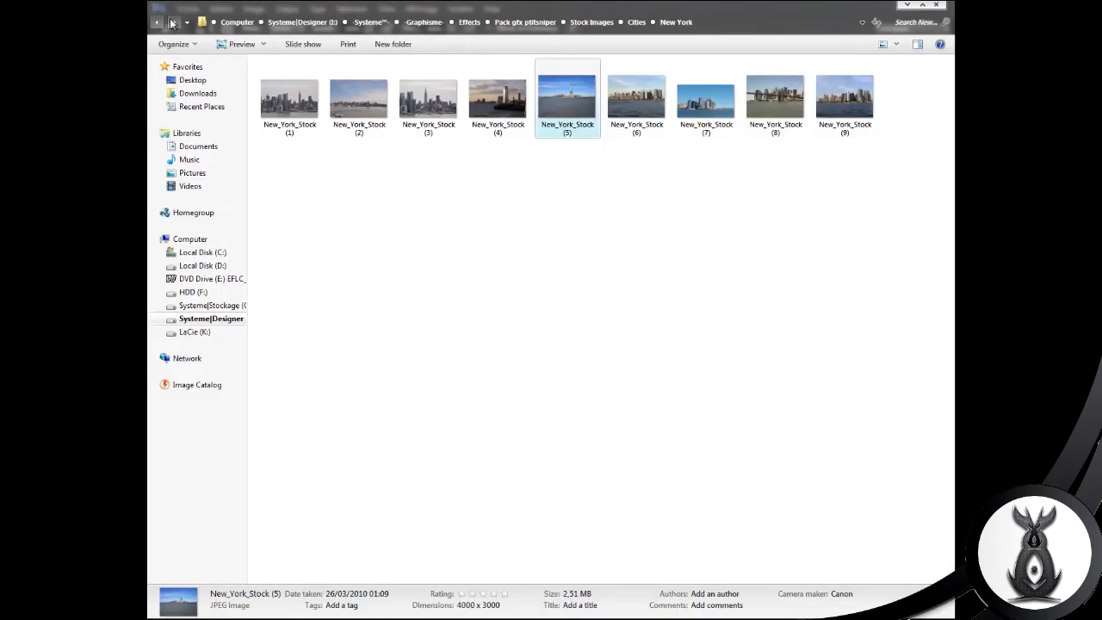
Step: Browse the Mountains, Water and Waves stock folders and place the Dodgy texture
{"action": "key", "text": "BackSpace"}
{"action": "key", "text": "BackSpace"}
{"action": "double_click", "coordinate": [287, 212]}
{"action": "key", "text": "BackSpace"}
{"action": "double_click", "coordinate": [280, 278]}
{"action": "key", "text": "BackSpace"}
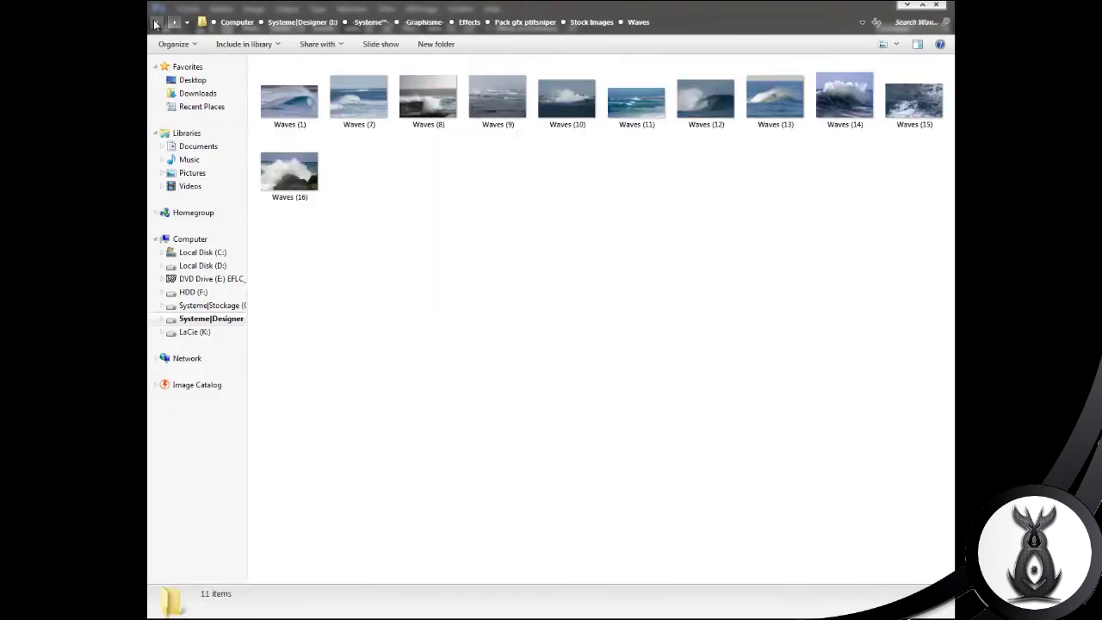
{"action": "key", "text": "BackSpace"}
{"action": "double_click", "coordinate": [280, 278]}
{"action": "double_click", "coordinate": [359, 86]}
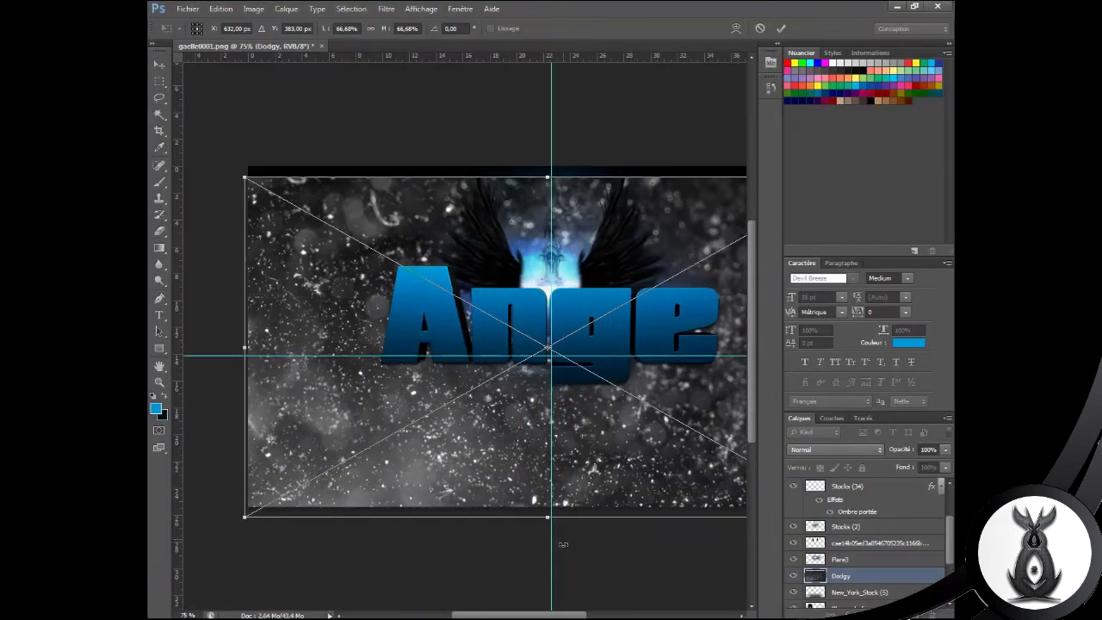
{"action": "scroll", "coordinate": [859, 505], "scroll_direction": "down", "scroll_amount": 3}
{"action": "key", "text": "Return"}
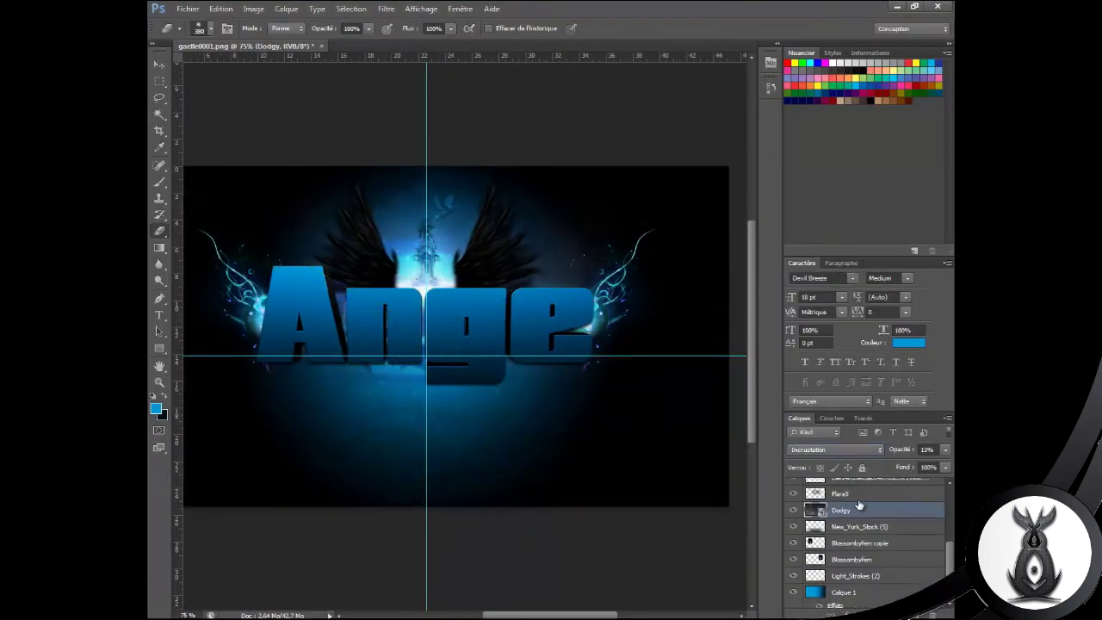
Step: Place a photo from the Clouds stock folder into the artwork
{"action": "left_click", "coordinate": [508, 551]}
{"action": "key", "text": "BackSpace"}
{"action": "key", "text": "BackSpace"}
{"action": "double_click", "coordinate": [289, 172]}
{"action": "key", "text": "BackSpace"}
{"action": "double_click", "coordinate": [282, 119]}
Step: Put Clouds (1) on top, clipped to the Ange letters, in Incrustation at 69% opacity
{"action": "key", "text": "Return"}
{"action": "left_click_drag", "start_coordinate": [845, 575], "coordinate": [837, 487]}
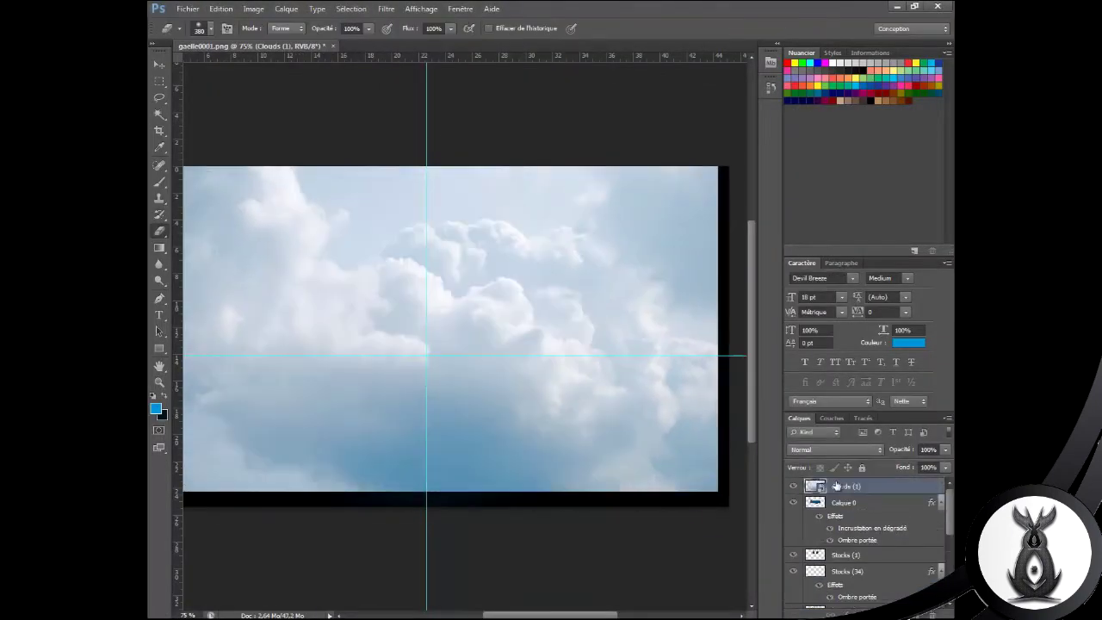
{"action": "right_click", "coordinate": [815, 502]}
{"action": "left_click", "coordinate": [827, 103]}
{"action": "key", "text": "ctrl+shift+i"}
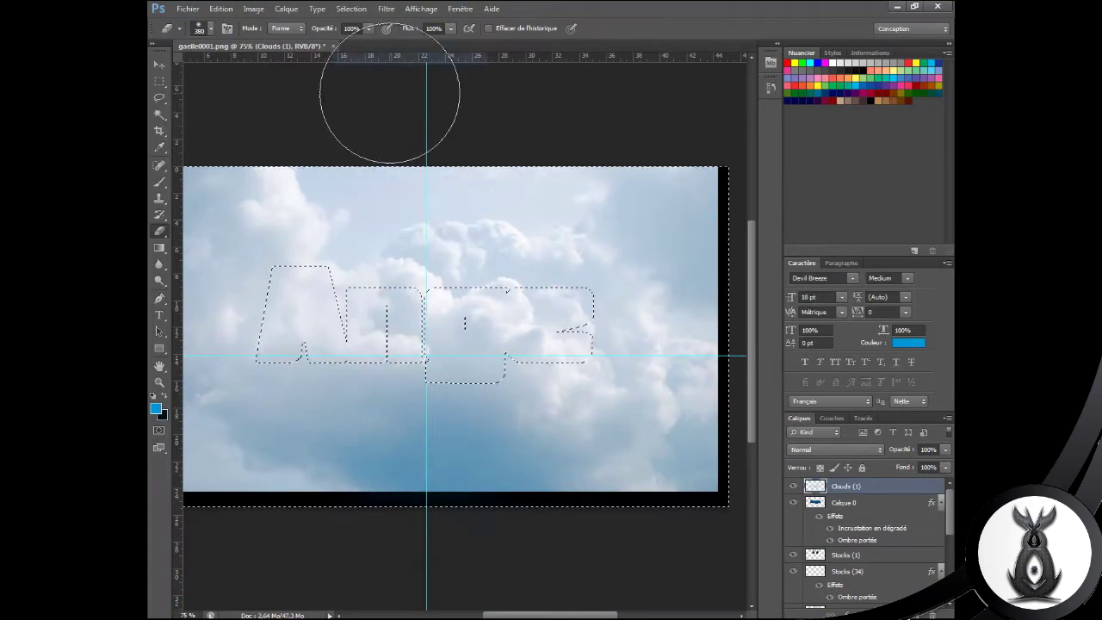
{"action": "key", "text": "Delete"}
{"action": "left_click", "coordinate": [835, 449]}
{"action": "left_click", "coordinate": [827, 284]}
{"action": "left_click_drag", "start_coordinate": [945, 450], "coordinate": [931, 470]}
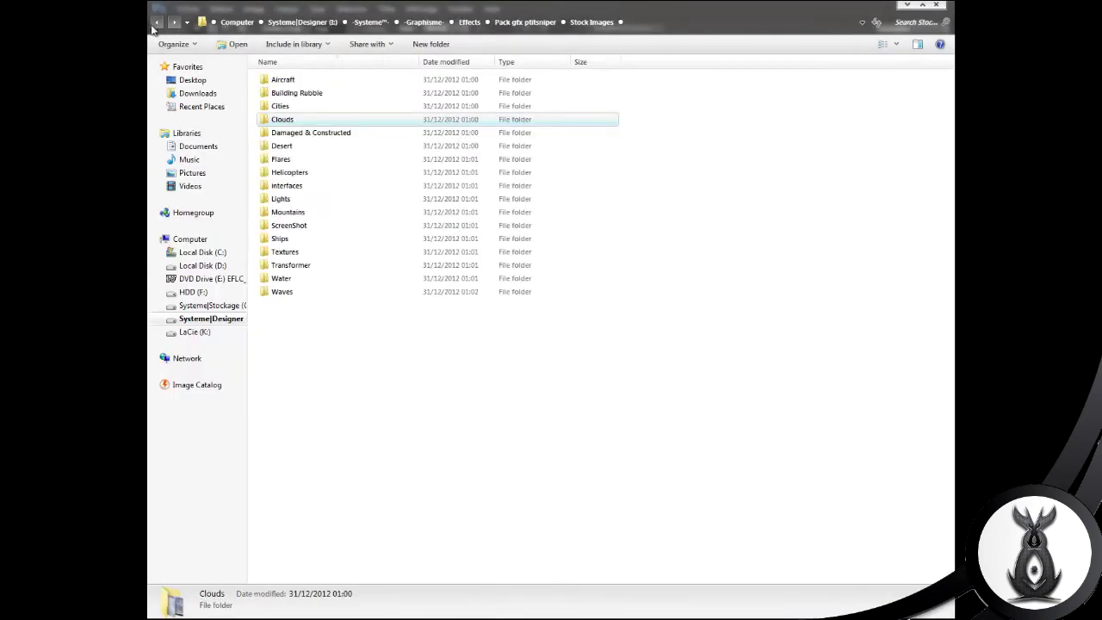
{"action": "left_click", "coordinate": [156, 26]}
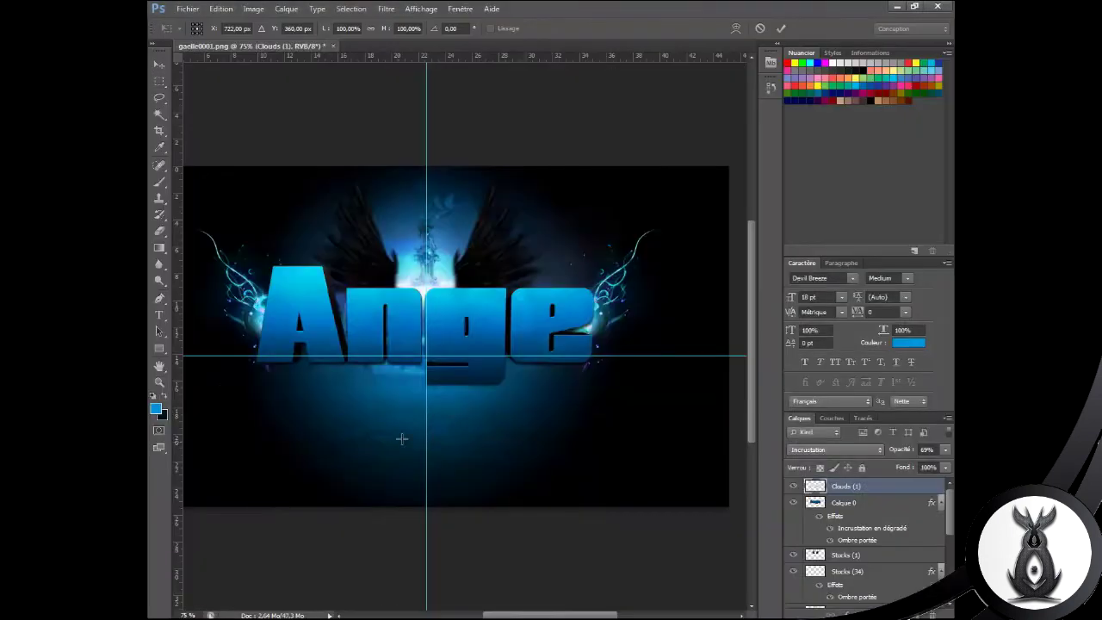
Step: Place the smoke image, flip it vertically and rotate it about 16 degrees
{"action": "left_click_drag", "start_coordinate": [842, 553], "coordinate": [842, 552]}
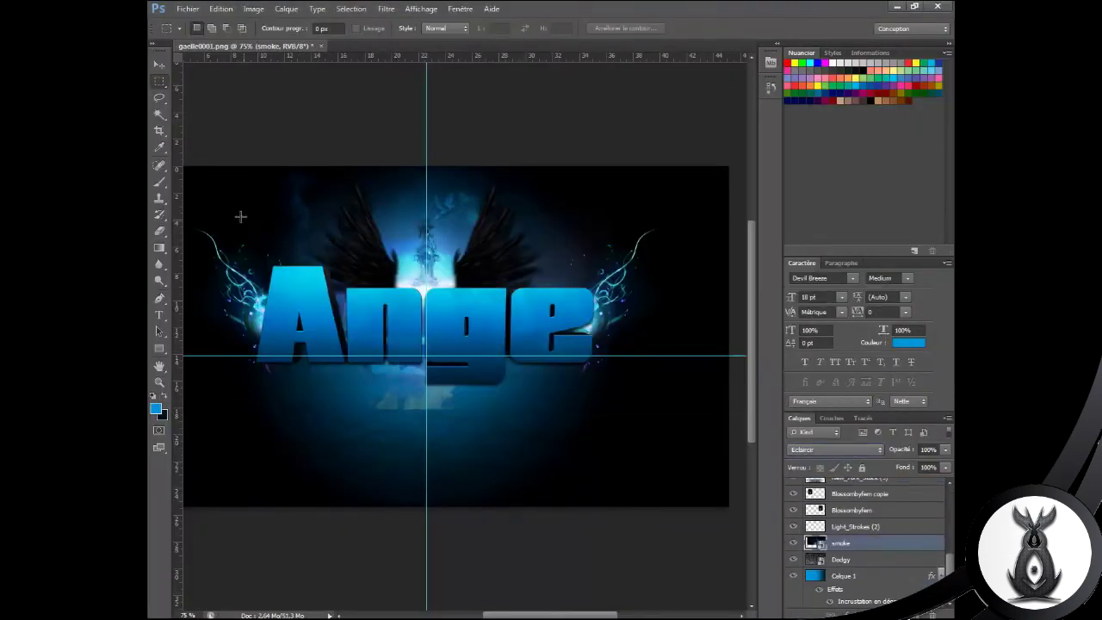
{"action": "key", "text": "ctrl+t"}
{"action": "right_click", "coordinate": [538, 517]}
{"action": "left_click", "coordinate": [620, 517]}
{"action": "left_click_drag", "start_coordinate": [628, 521], "coordinate": [564, 507]}
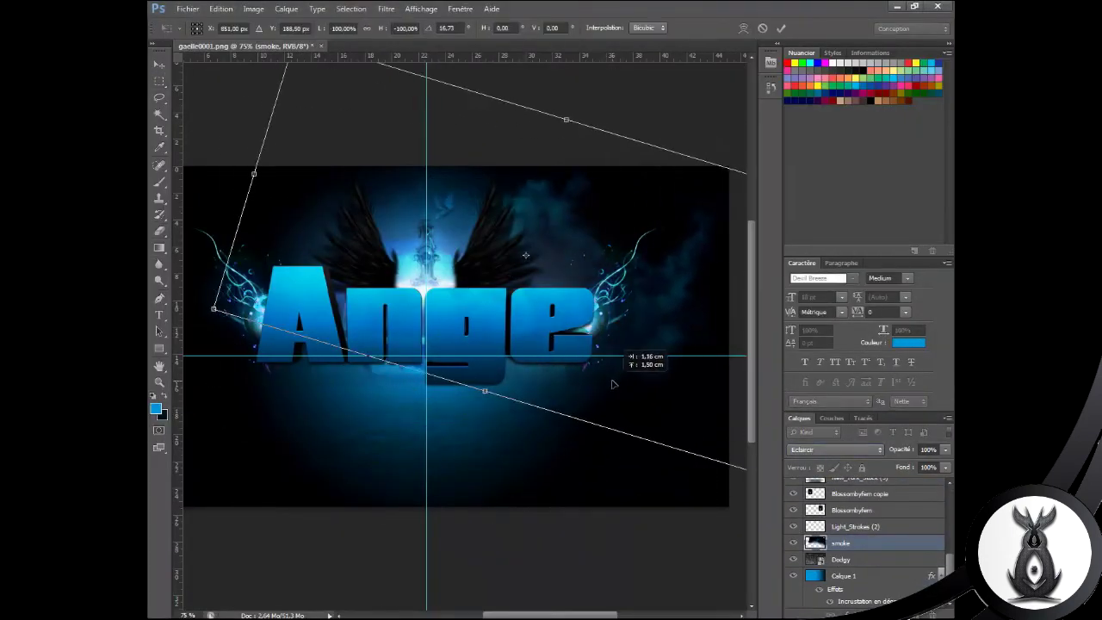
{"action": "key", "text": "Return"}
Step: Duplicate the smoke as 'smoke copie', resize it and shift it left
{"action": "key", "text": "ctrl+alt+t"}
{"action": "mouse_move", "coordinate": [477, 53]}
{"action": "left_mouse_down"}
{"action": "mouse_move", "coordinate": [477, 260]}
{"action": "mouse_move", "coordinate": [435, 67]}
{"action": "left_mouse_up"}
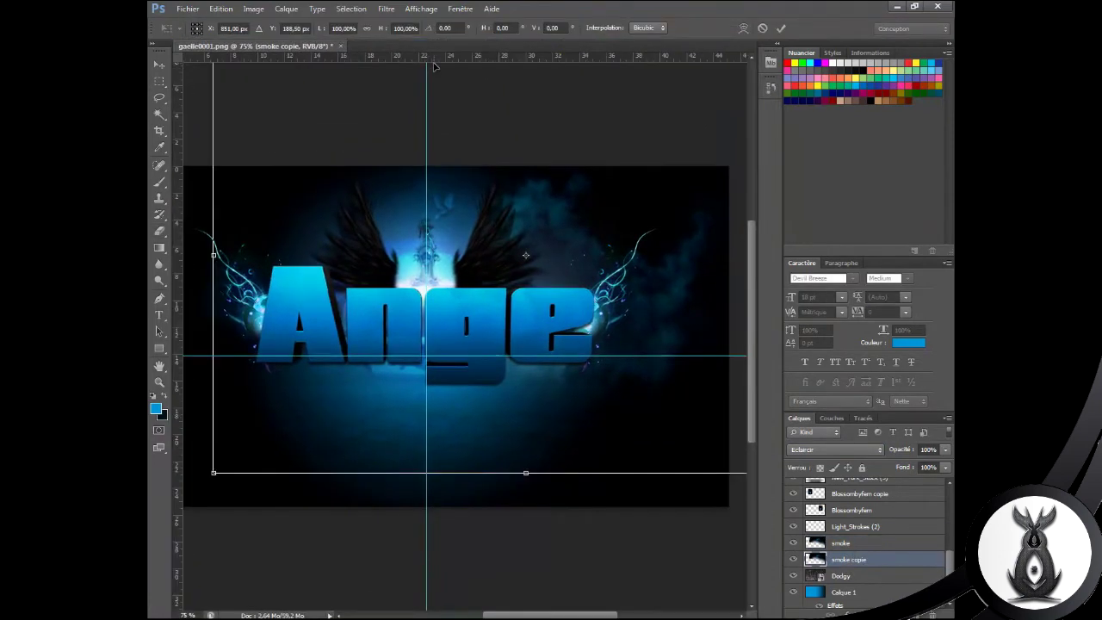
{"action": "left_click_drag", "start_coordinate": [603, 413], "coordinate": [369, 413]}
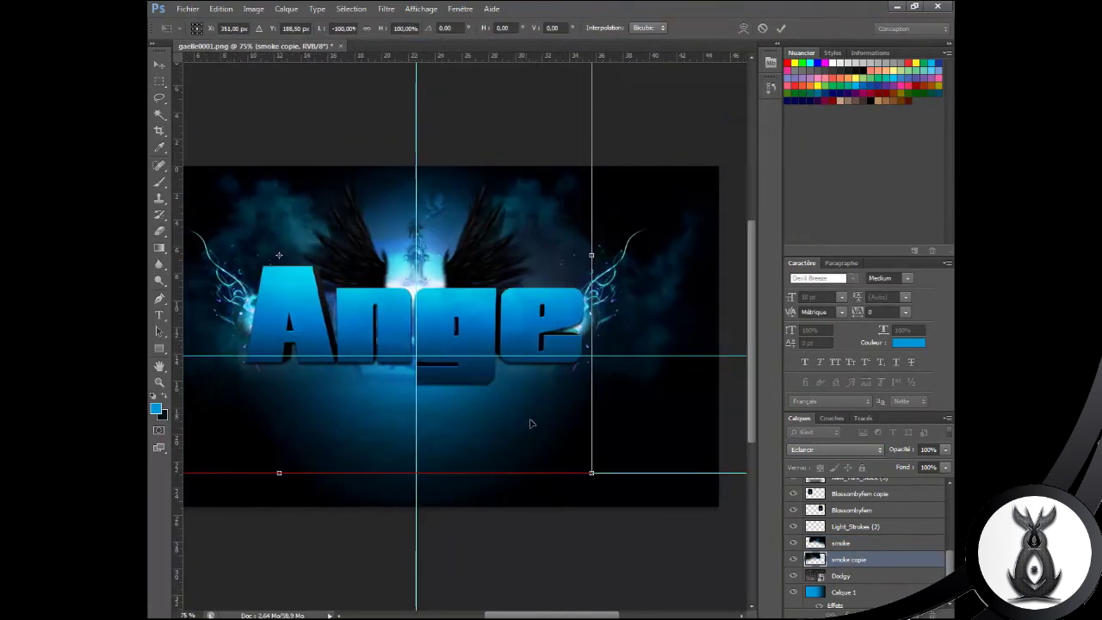
{"action": "left_click_drag", "start_coordinate": [555, 615], "coordinate": [540, 617]}
{"action": "key", "text": "ctrl+minus"}
{"action": "key", "text": "Return"}
{"action": "key", "text": "e"}
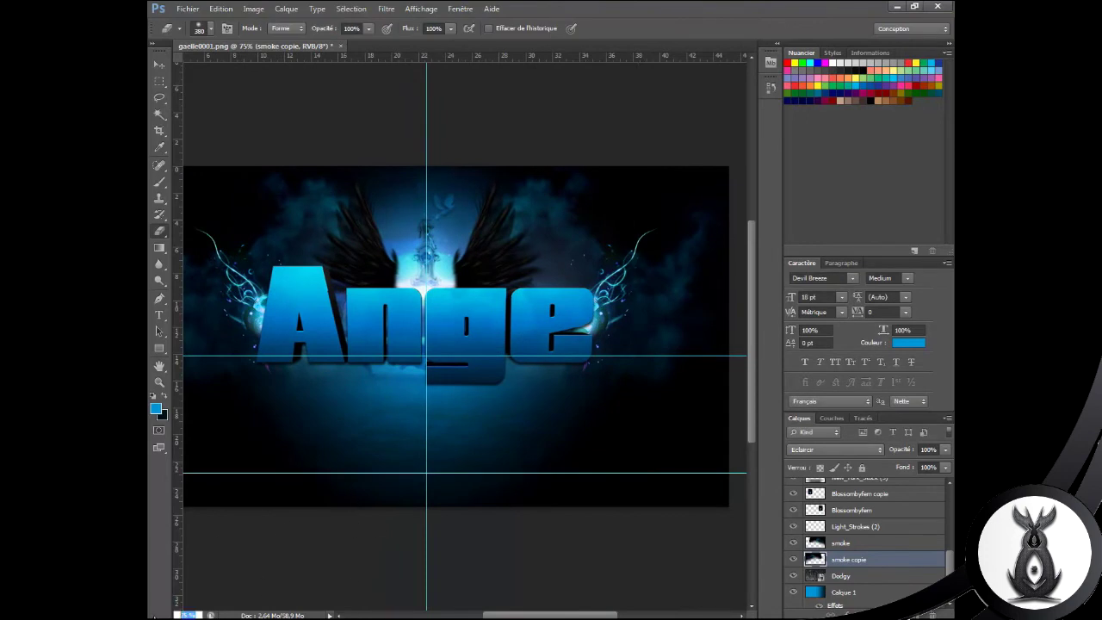
{"action": "left_click", "coordinate": [839, 543]}
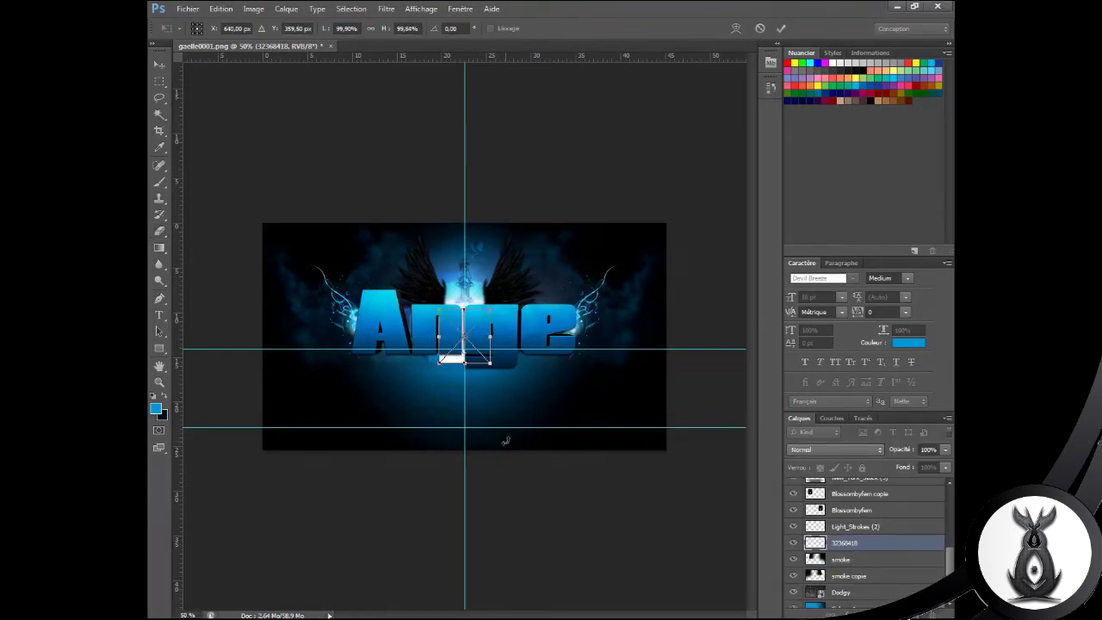
Step: Rasterize and shrink the star layer, move it beneath the Ange text, zoom to 100%
{"action": "right_click", "coordinate": [844, 542]}
{"action": "left_click", "coordinate": [840, 255]}
{"action": "key", "text": "ctrl+t"}
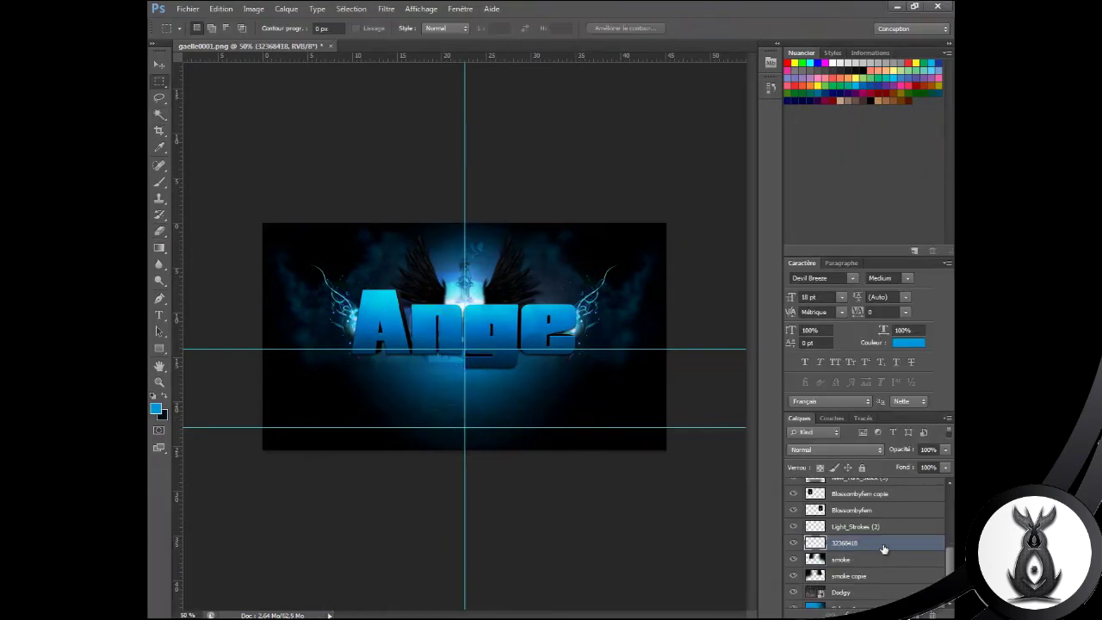
{"action": "key", "text": "Return"}
{"action": "left_click_drag", "start_coordinate": [844, 542], "coordinate": [861, 558]}
{"action": "key", "text": "ctrl+1"}
{"action": "key", "text": "ctrl+t"}
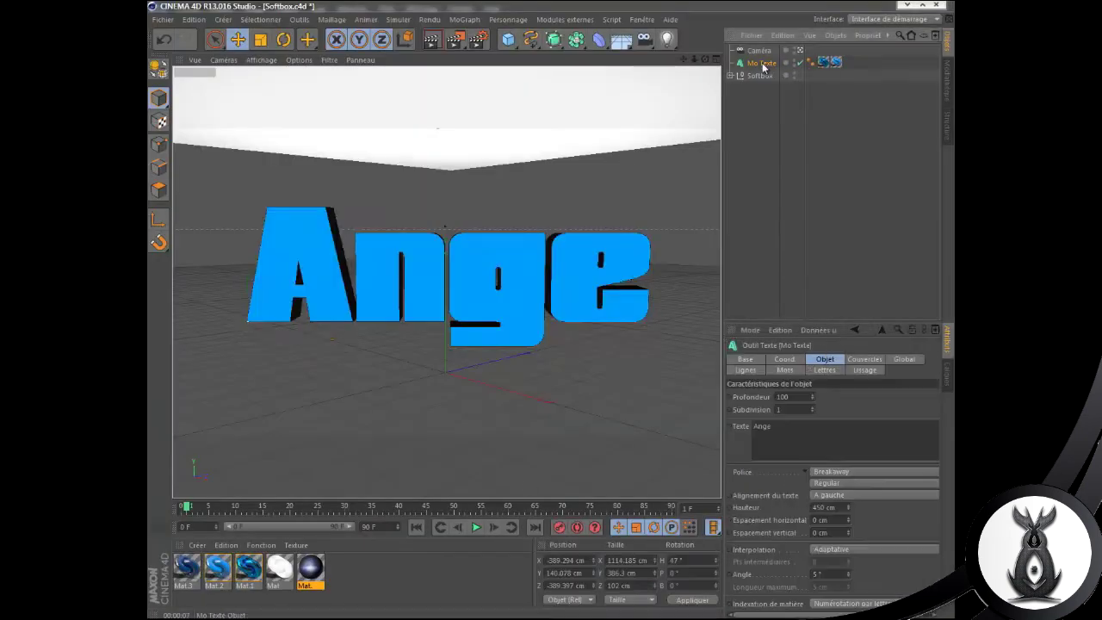
Step: Change the 3D text to 'Mon' and scroll through the Police font list
{"action": "double_click", "coordinate": [763, 426]}
{"action": "type", "text": "Mon"}
{"action": "left_click", "coordinate": [874, 472]}
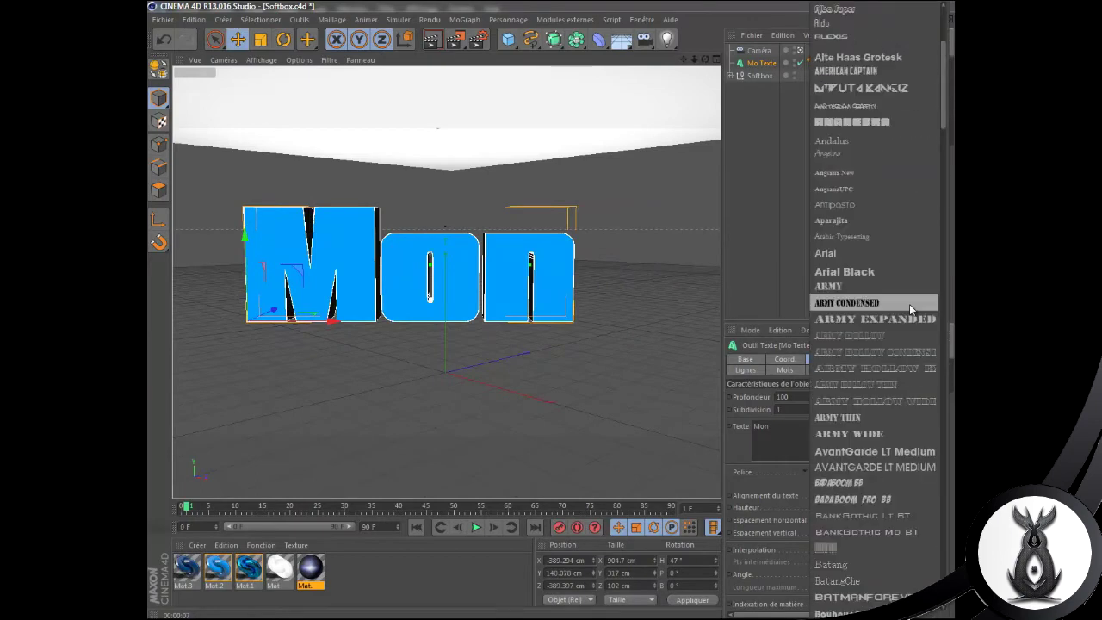
{"action": "scroll", "coordinate": [881, 502], "scroll_direction": "down", "scroll_amount": 3}
{"action": "scroll", "coordinate": [869, 413], "scroll_direction": "down", "scroll_amount": 5}
{"action": "scroll", "coordinate": [861, 431], "scroll_direction": "down", "scroll_amount": 5}
{"action": "scroll", "coordinate": [851, 432], "scroll_direction": "down", "scroll_amount": 5}
{"action": "scroll", "coordinate": [861, 439], "scroll_direction": "down", "scroll_amount": 3}
{"action": "scroll", "coordinate": [865, 447], "scroll_direction": "down", "scroll_amount": 10}
{"action": "scroll", "coordinate": [901, 440], "scroll_direction": "up", "scroll_amount": 15}
{"action": "scroll", "coordinate": [901, 440], "scroll_direction": "up", "scroll_amount": 8}
{"action": "mouse_move", "coordinate": [948, 368]}
{"action": "left_mouse_down"}
{"action": "mouse_move", "coordinate": [930, 565]}
{"action": "mouse_move", "coordinate": [946, 70]}
{"action": "mouse_move", "coordinate": [932, 585]}
{"action": "mouse_move", "coordinate": [947, 190]}
{"action": "left_mouse_up"}
Step: Try the block merged font, then settle on Breakaway for the text
{"action": "left_click", "coordinate": [868, 281]}
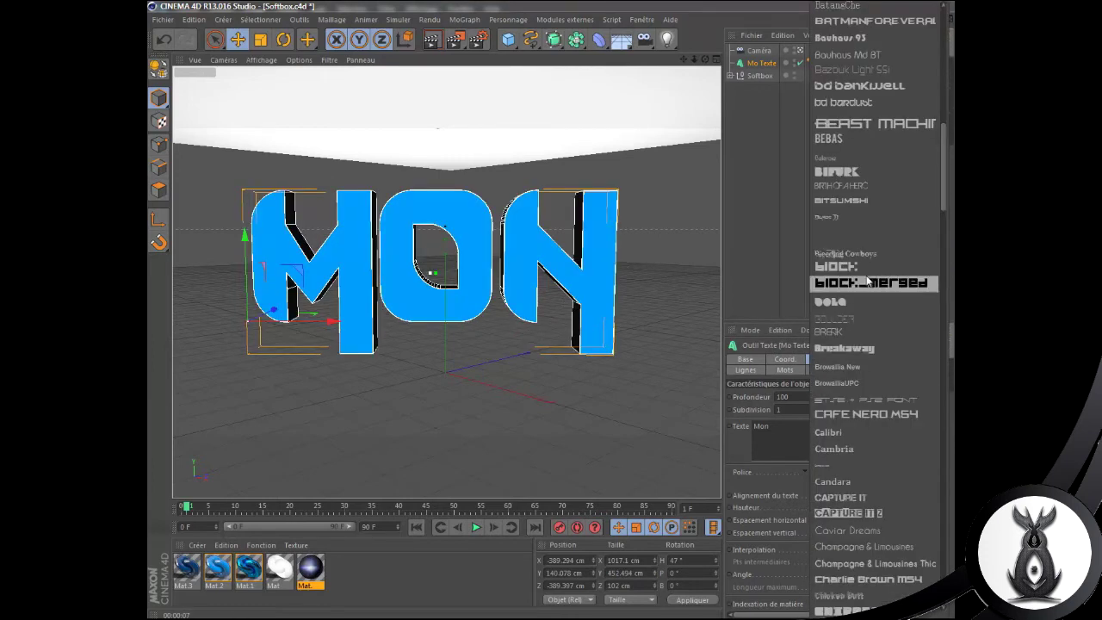
{"action": "left_click", "coordinate": [869, 329]}
{"action": "left_click", "coordinate": [866, 474]}
{"action": "left_click", "coordinate": [866, 494]}
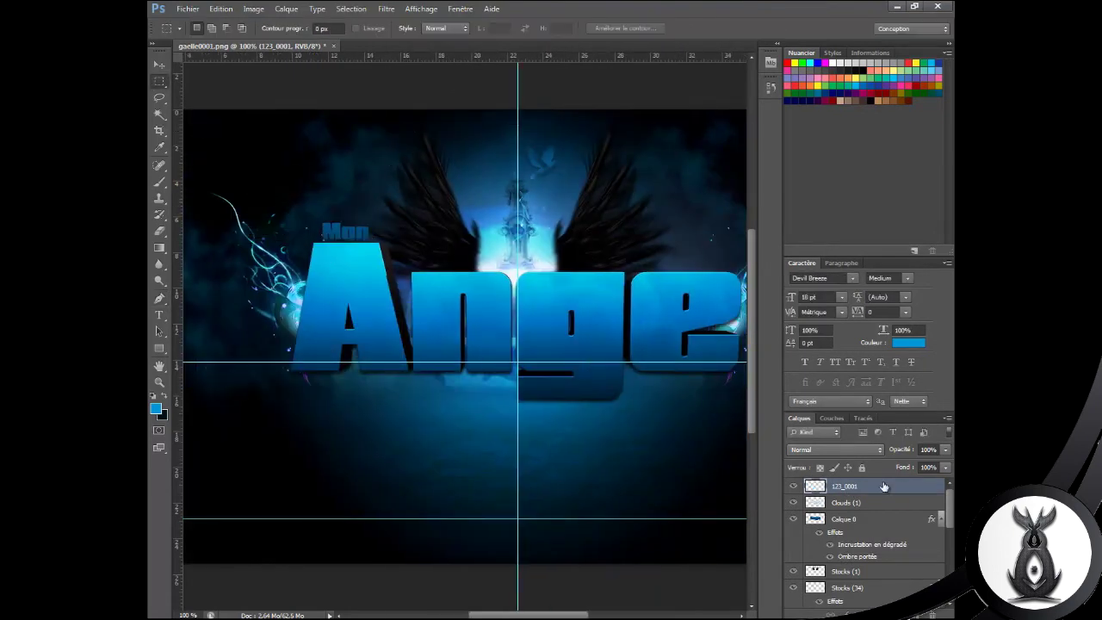
Step: Add Gradient Overlay and Color Overlay styles to the Mon layer
{"action": "left_click", "coordinate": [498, 522]}
{"action": "left_click", "coordinate": [494, 508]}
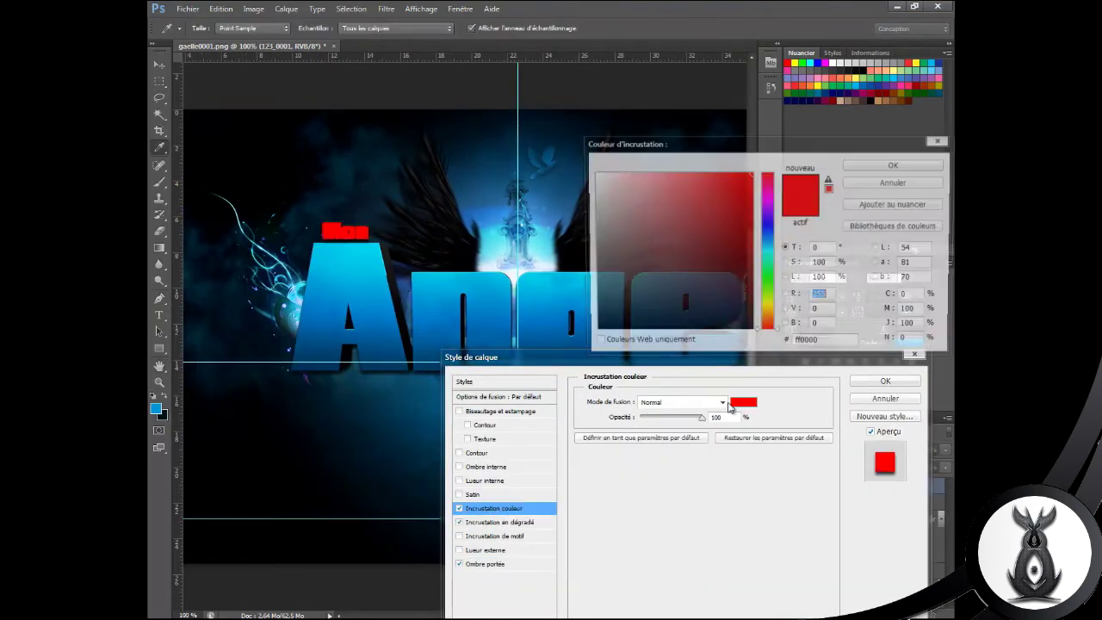
{"action": "left_click", "coordinate": [849, 383]}
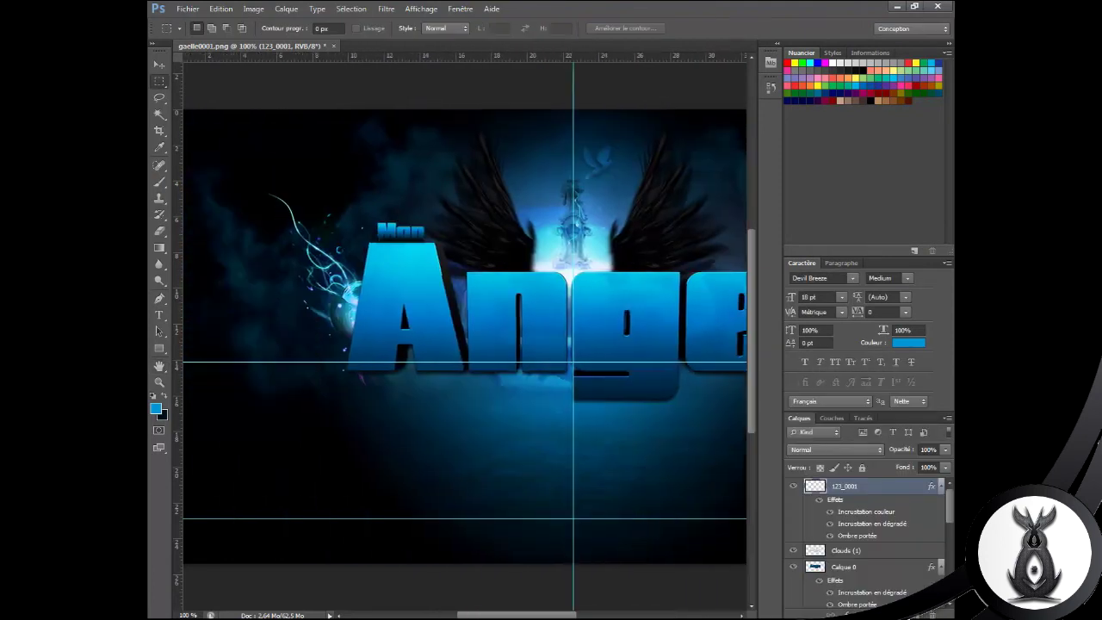
Step: Drag the LogoV4Pure logo from the Fond d'écrans folder to the bottom centre
{"action": "left_click", "coordinate": [336, 484]}
{"action": "double_click", "coordinate": [327, 203]}
{"action": "double_click", "coordinate": [312, 96]}
{"action": "double_click", "coordinate": [315, 290]}
{"action": "double_click", "coordinate": [315, 97]}
{"action": "double_click", "coordinate": [289, 133]}
{"action": "mouse_move", "coordinate": [763, 99]}
{"action": "left_mouse_down"}
{"action": "mouse_move", "coordinate": [490, 387]}
{"action": "mouse_move", "coordinate": [558, 555]}
{"action": "left_mouse_up"}
{"action": "key", "text": "Return"}
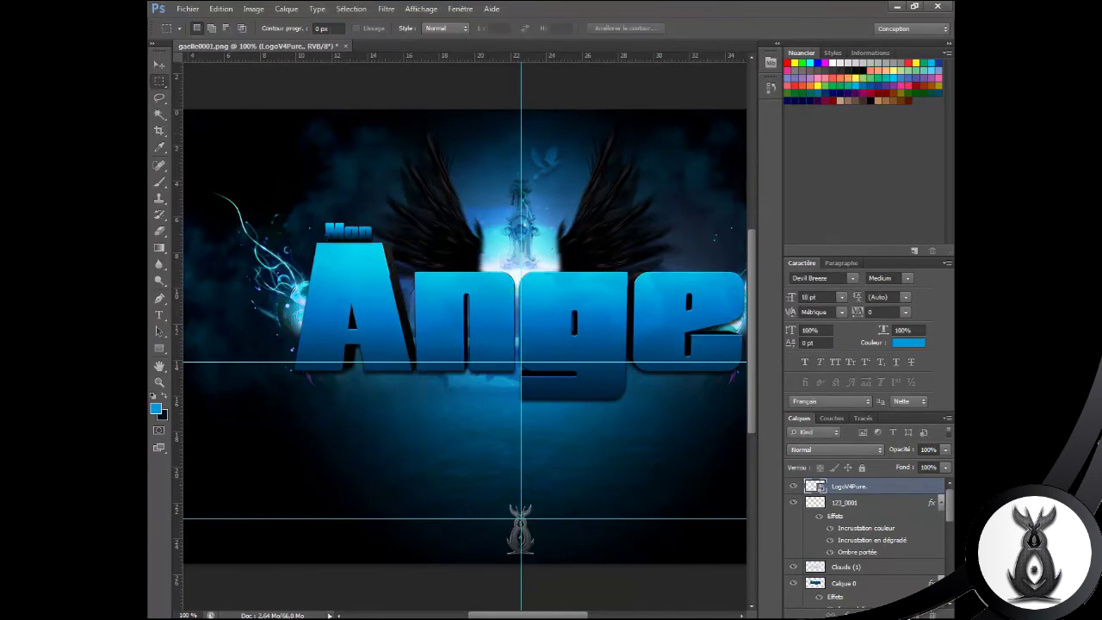
Step: Place the SYSTEME wordmark from Compositions, shrink it and centre it under the logo
{"action": "key", "text": "alt+Tab"}
{"action": "key", "text": "BackSpace"}
{"action": "key", "text": "BackSpace"}
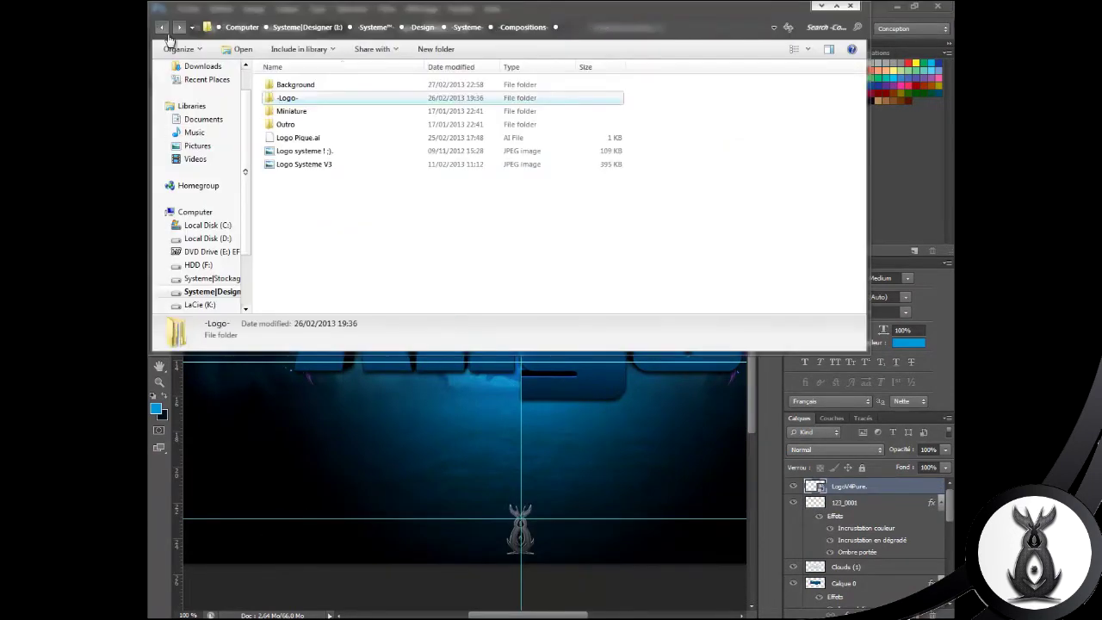
{"action": "left_click_drag", "start_coordinate": [300, 104], "coordinate": [465, 430]}
{"action": "left_click_drag", "start_coordinate": [741, 112], "coordinate": [333, 505]}
{"action": "left_click_drag", "start_coordinate": [258, 560], "coordinate": [529, 547]}
{"action": "left_click_drag", "start_coordinate": [607, 491], "coordinate": [560, 522]}
{"action": "key", "text": "Return"}
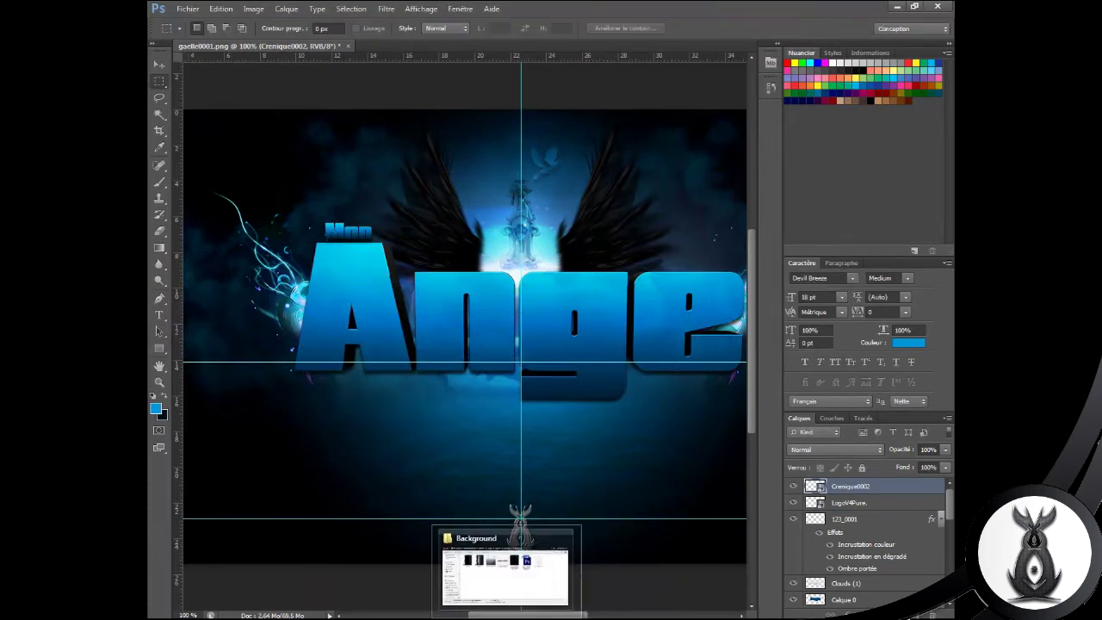
Step: Place the heart image, shrink it and position it sitting on the logo
{"action": "left_click_drag", "start_coordinate": [738, 457], "coordinate": [459, 540]}
{"action": "left_click_drag", "start_coordinate": [451, 548], "coordinate": [564, 561]}
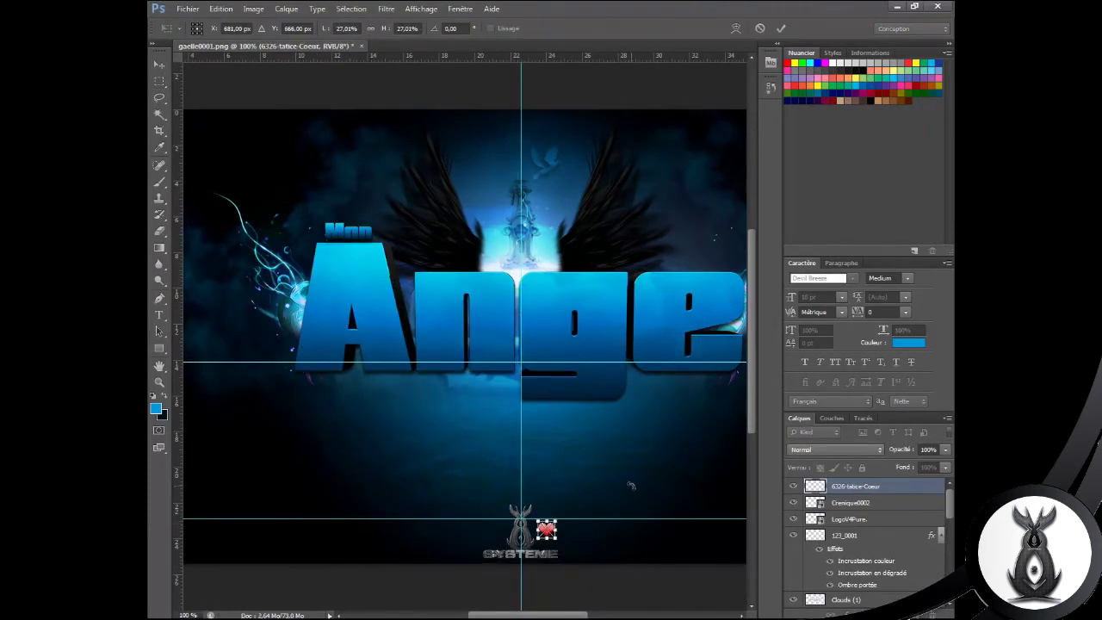
{"action": "key", "text": "Return"}
{"action": "key", "text": "ctrl+t"}
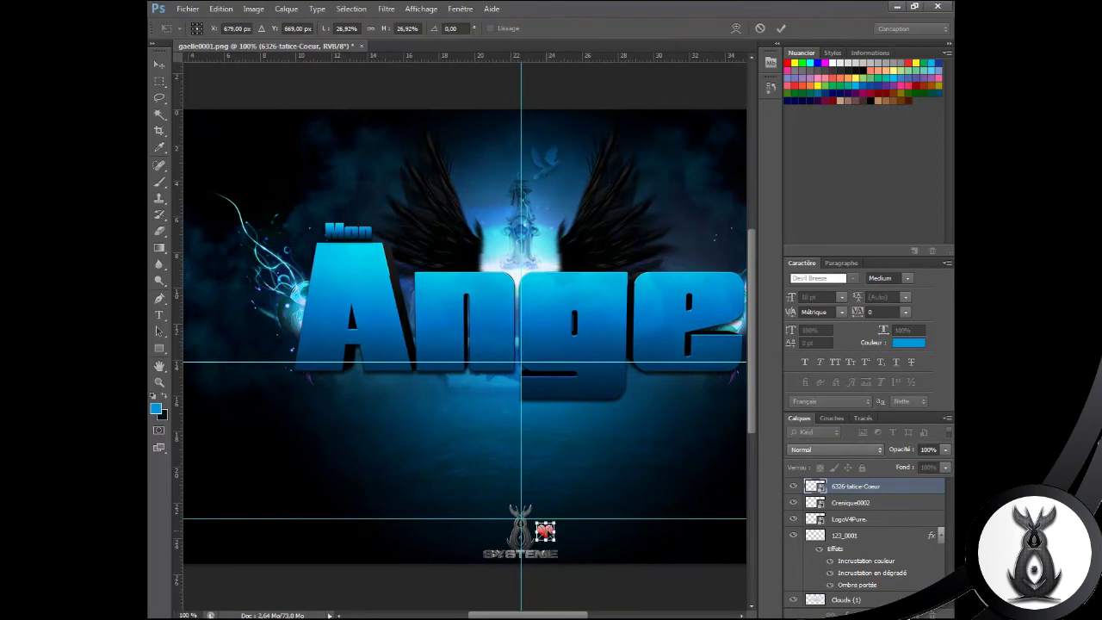
{"action": "key", "text": "Return"}
{"action": "left_click", "coordinate": [871, 504], "text": "shift"}
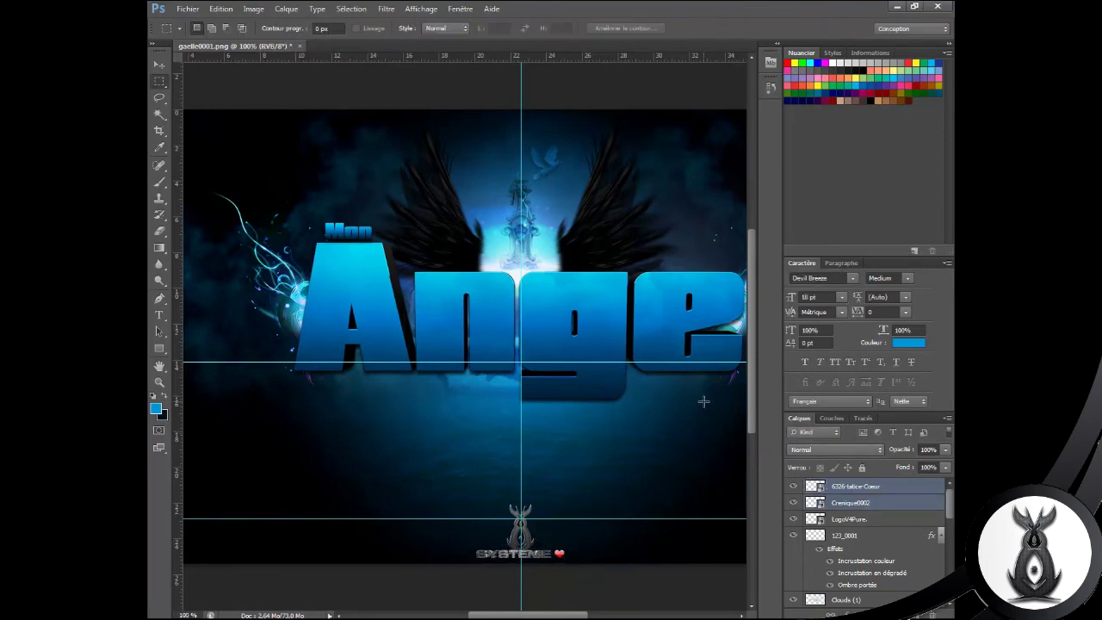
{"action": "left_click", "coordinate": [851, 486]}
{"action": "key", "text": "ctrl+t"}
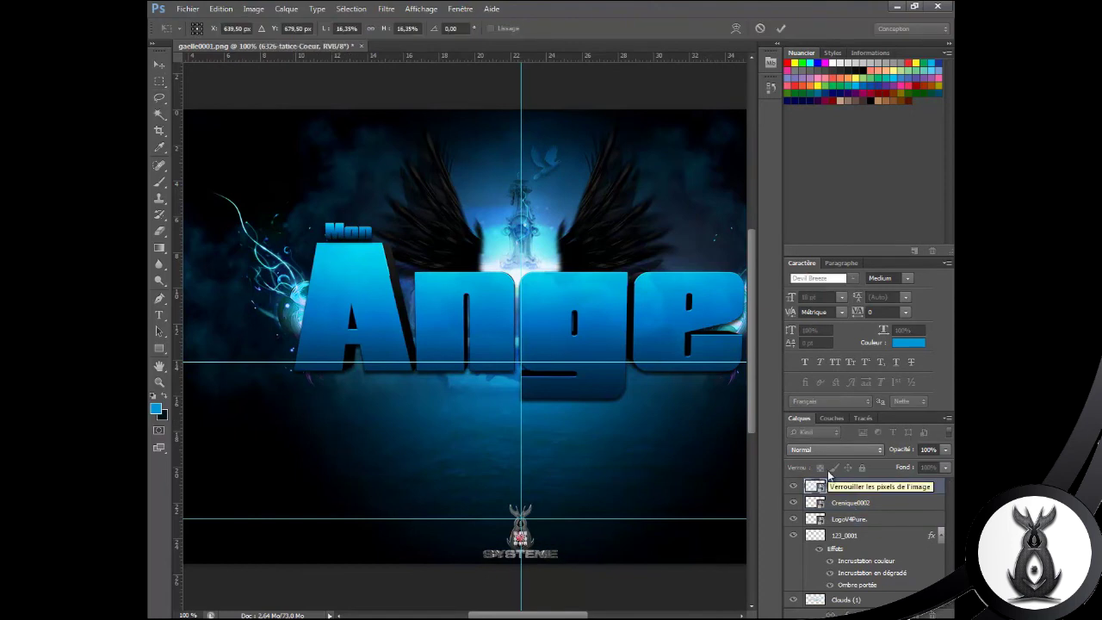
{"action": "key", "text": "Return"}
Step: Set the heart layer's blend mode to Normal so it shows red
{"action": "key", "text": "v"}
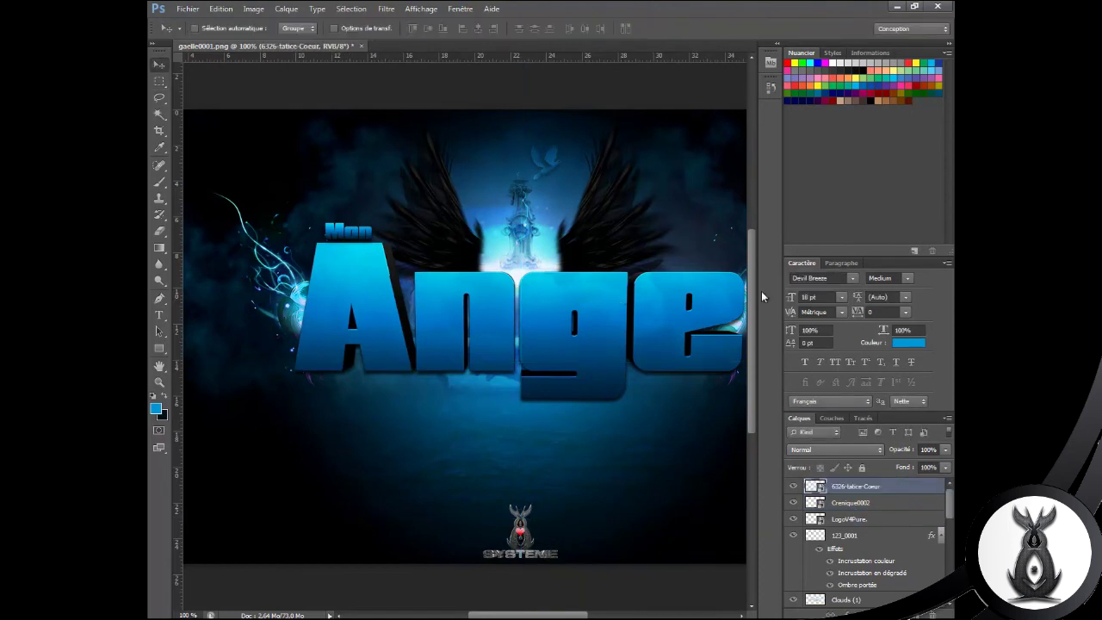
{"action": "left_click", "coordinate": [835, 450]}
{"action": "left_click", "coordinate": [818, 126]}
{"action": "mouse_move", "coordinate": [523, 615]}
{"action": "left_mouse_down"}
{"action": "mouse_move", "coordinate": [566, 615]}
{"action": "mouse_move", "coordinate": [530, 615]}
{"action": "left_mouse_up"}
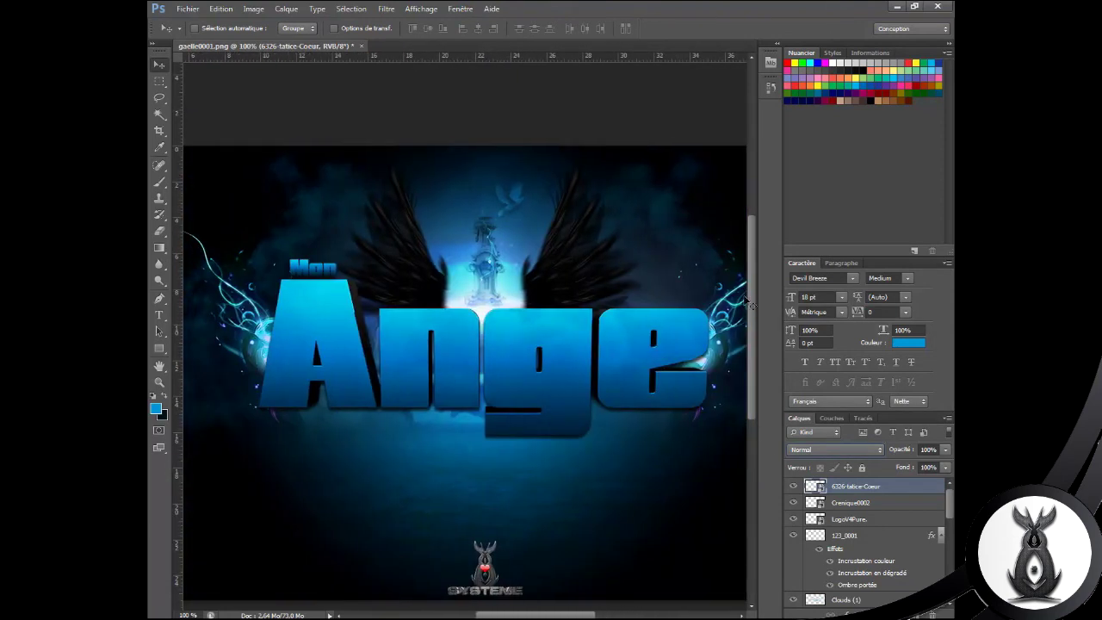
{"action": "scroll", "coordinate": [947, 508], "scroll_direction": "down", "scroll_amount": 5}
{"action": "left_click", "coordinate": [853, 571]}
Step: Add the date text 15/10/12 at the top centre of the image
{"action": "key", "text": "e"}
{"action": "left_click", "coordinate": [198, 28]}
{"action": "left_click", "coordinate": [424, 186]}
{"action": "left_click", "coordinate": [159, 316]}
{"action": "left_click", "coordinate": [438, 155]}
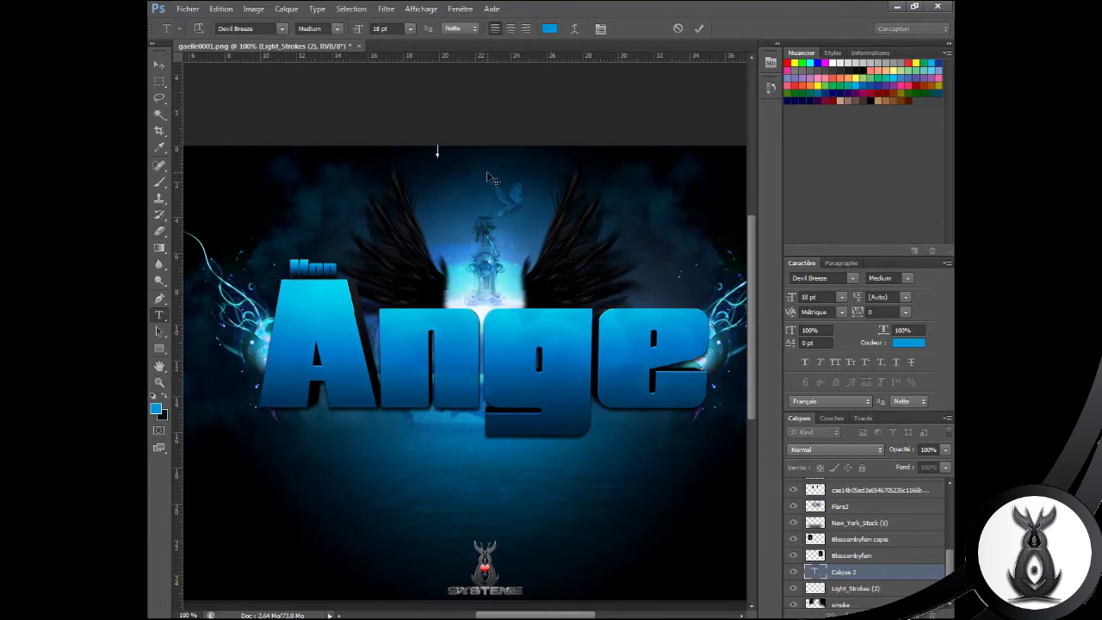
{"action": "type", "text": "15/10/12"}
{"action": "key", "text": "ctrl+Return"}
{"action": "key", "text": "ctrl+t"}
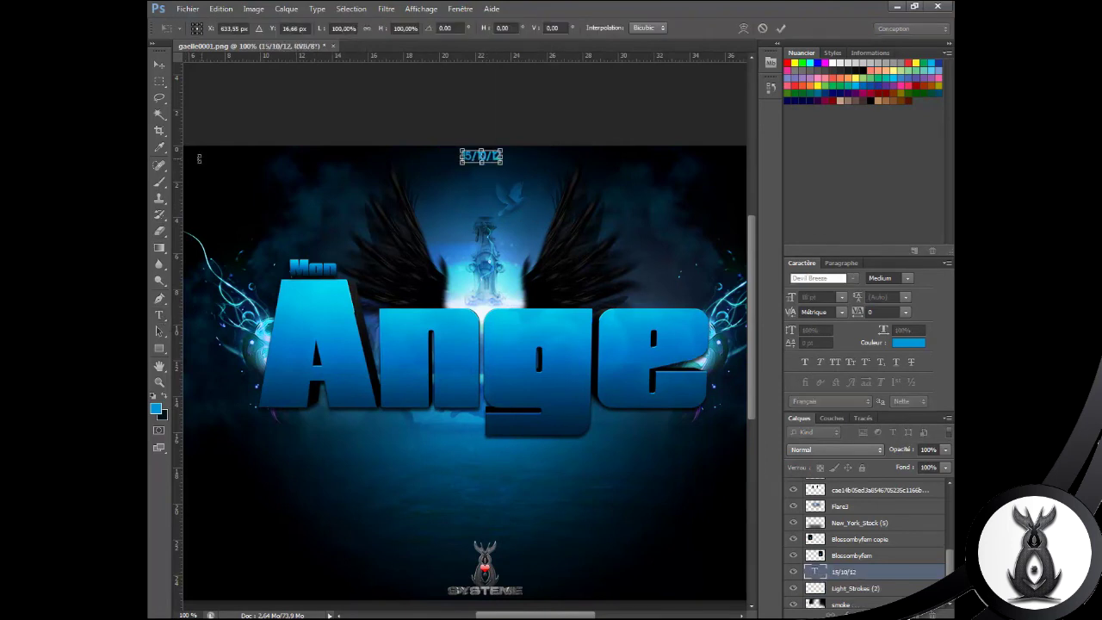
Step: Change the date text's font weight to Light
{"action": "double_click", "coordinate": [484, 156]}
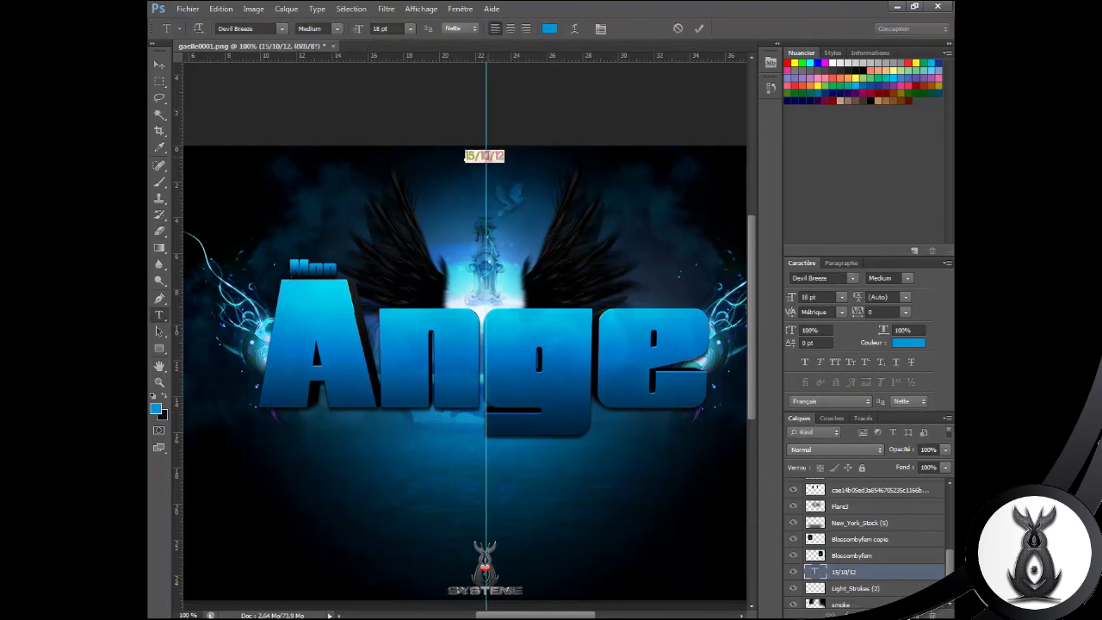
{"action": "left_click", "coordinate": [282, 28]}
{"action": "left_click_drag", "start_coordinate": [410, 328], "coordinate": [406, 121]}
{"action": "key", "text": "Escape"}
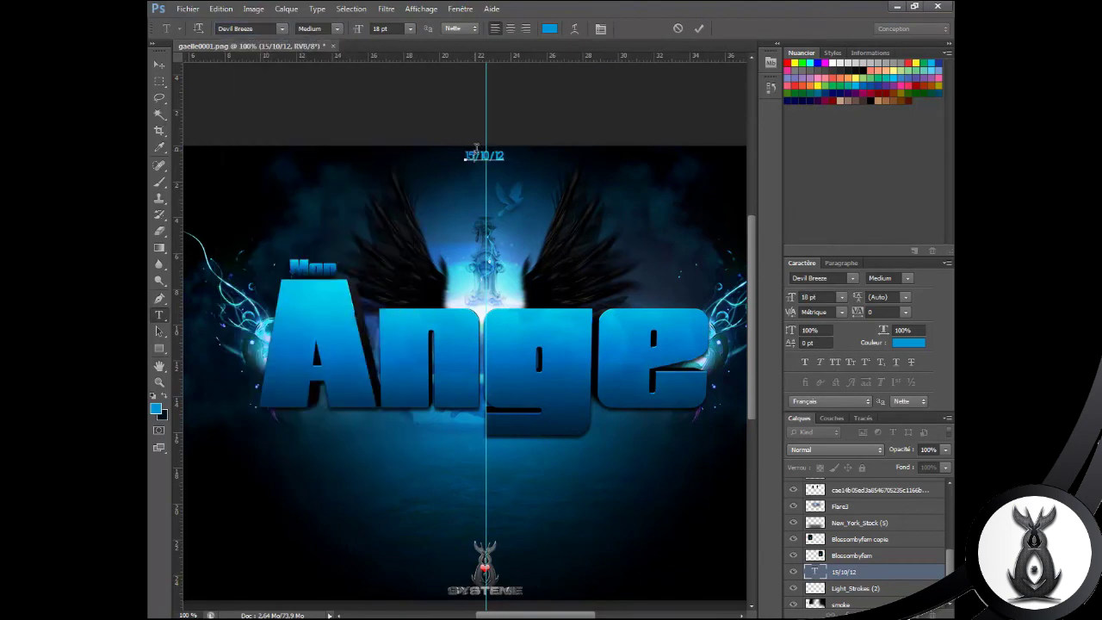
{"action": "key", "text": "ctrl+Return"}
{"action": "key", "text": "ctrl+t"}
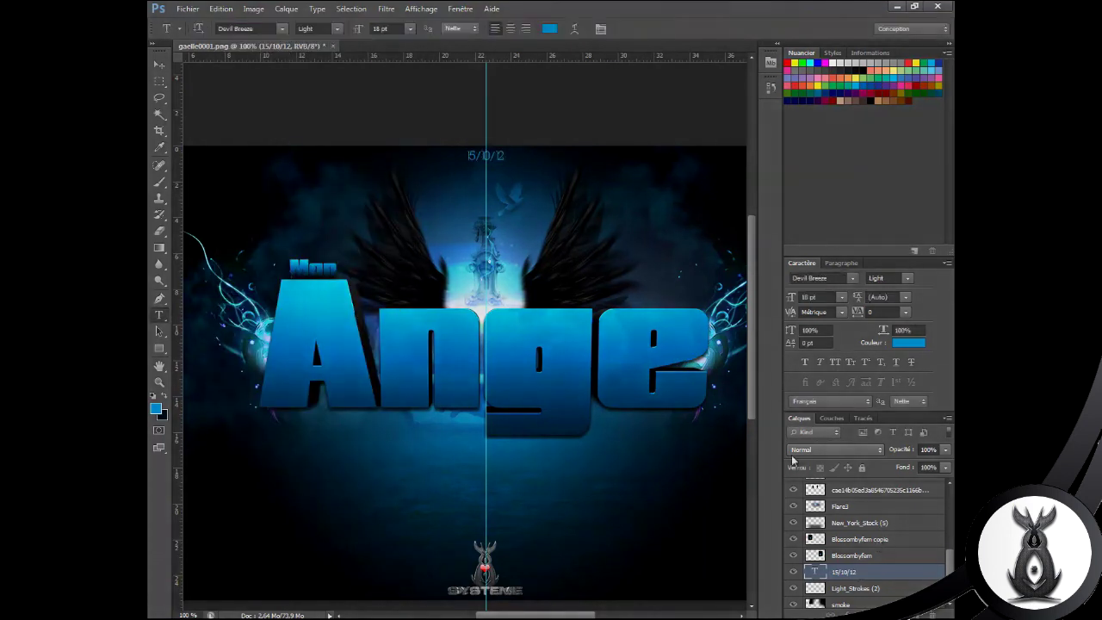
Step: Give the date a Normal-blend gradient overlay reversed to black-to-blue
{"action": "double_click", "coordinate": [904, 572]}
{"action": "left_click", "coordinate": [459, 522]}
{"action": "left_click", "coordinate": [676, 402]}
{"action": "left_click", "coordinate": [658, 226]}
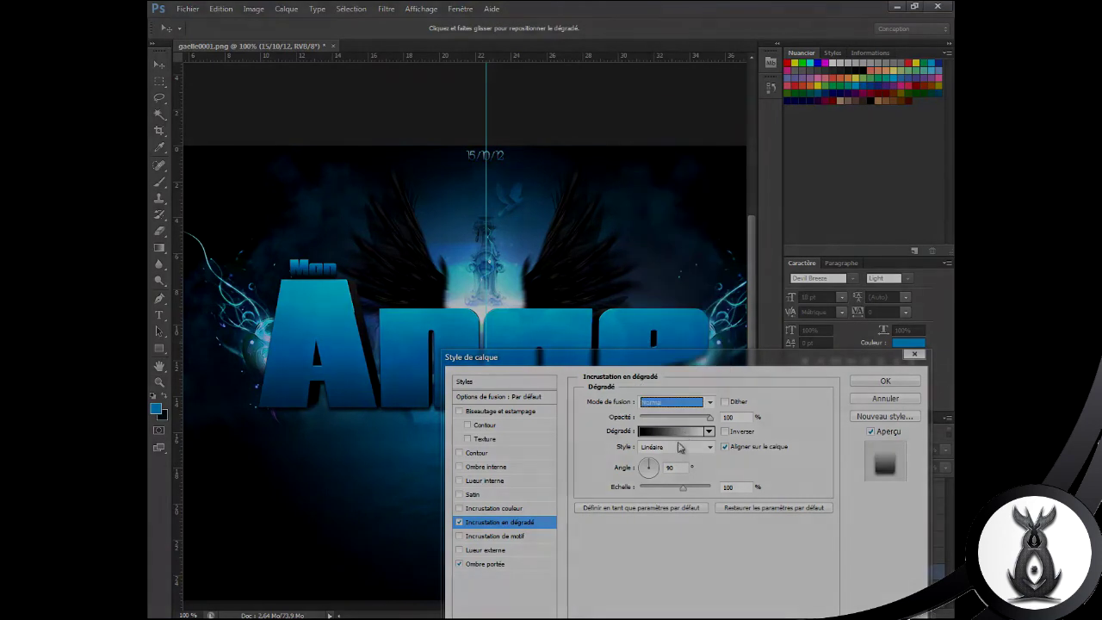
{"action": "left_click", "coordinate": [725, 430]}
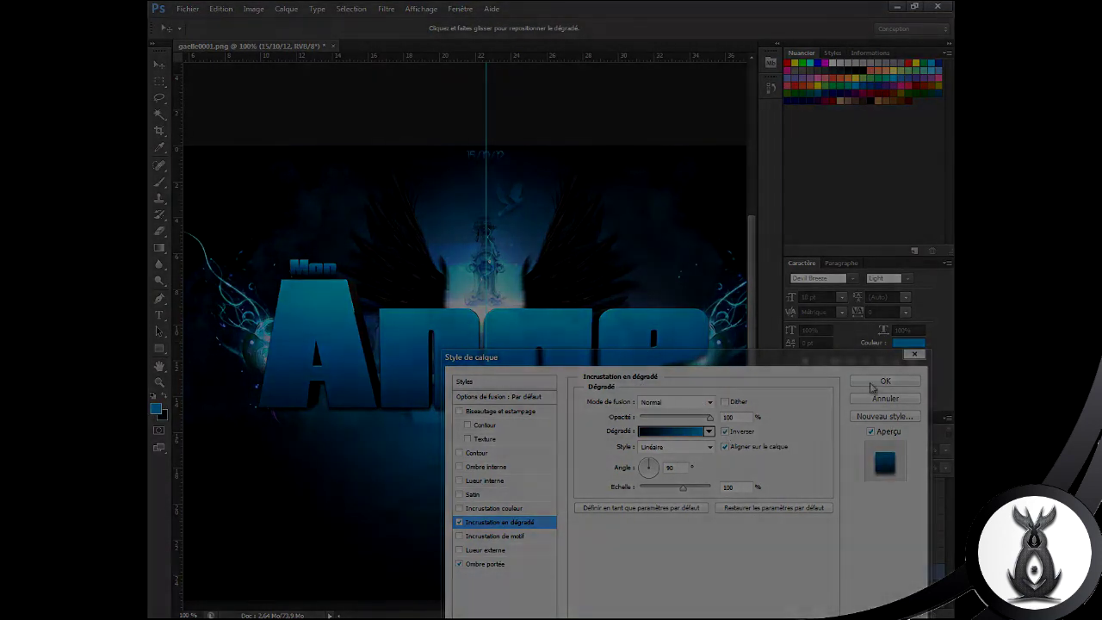
{"action": "left_click", "coordinate": [878, 383]}
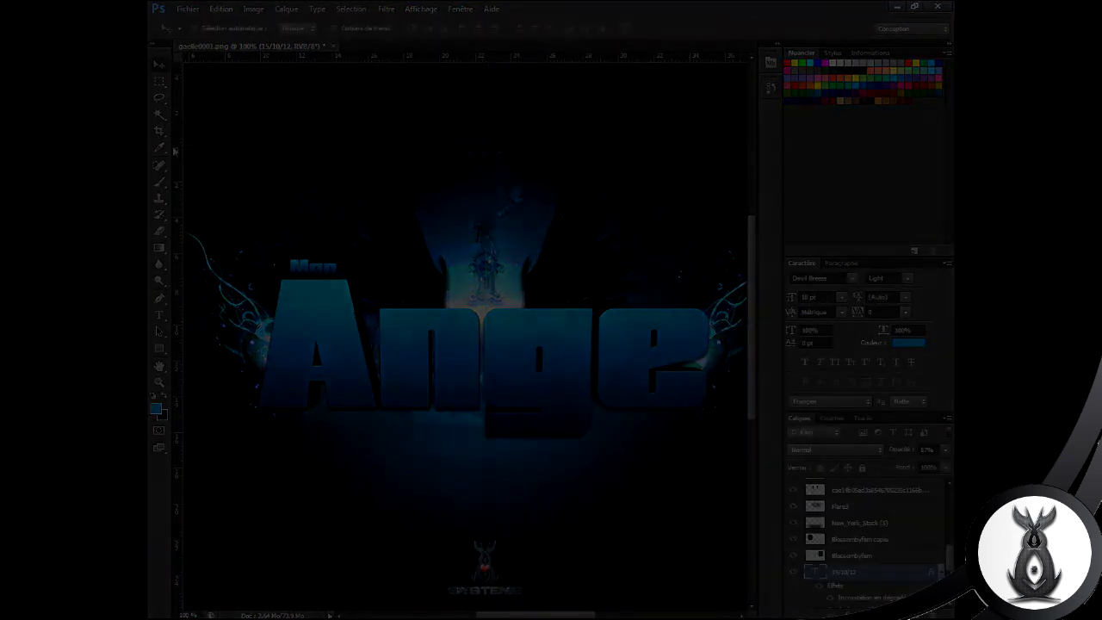